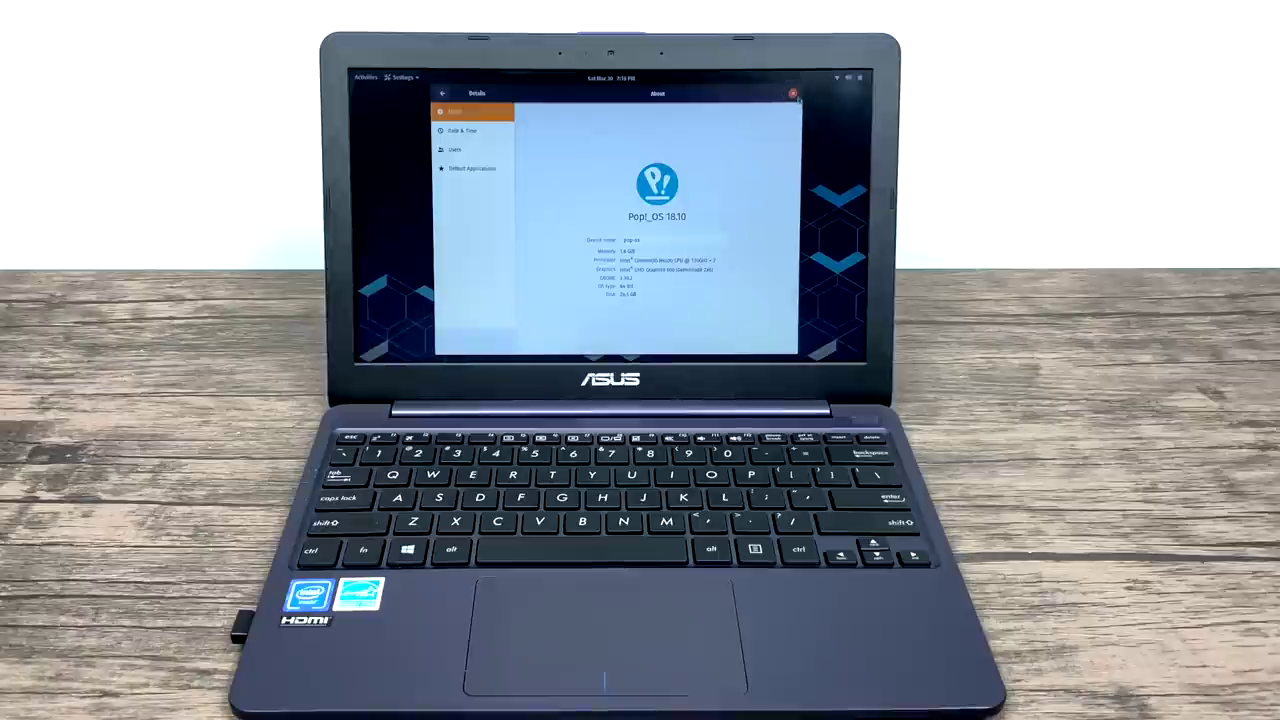
# Close the Pop!_OS 18.10 About settings and launch Firefox from the Activities overview.
pyautogui.click(793, 93)
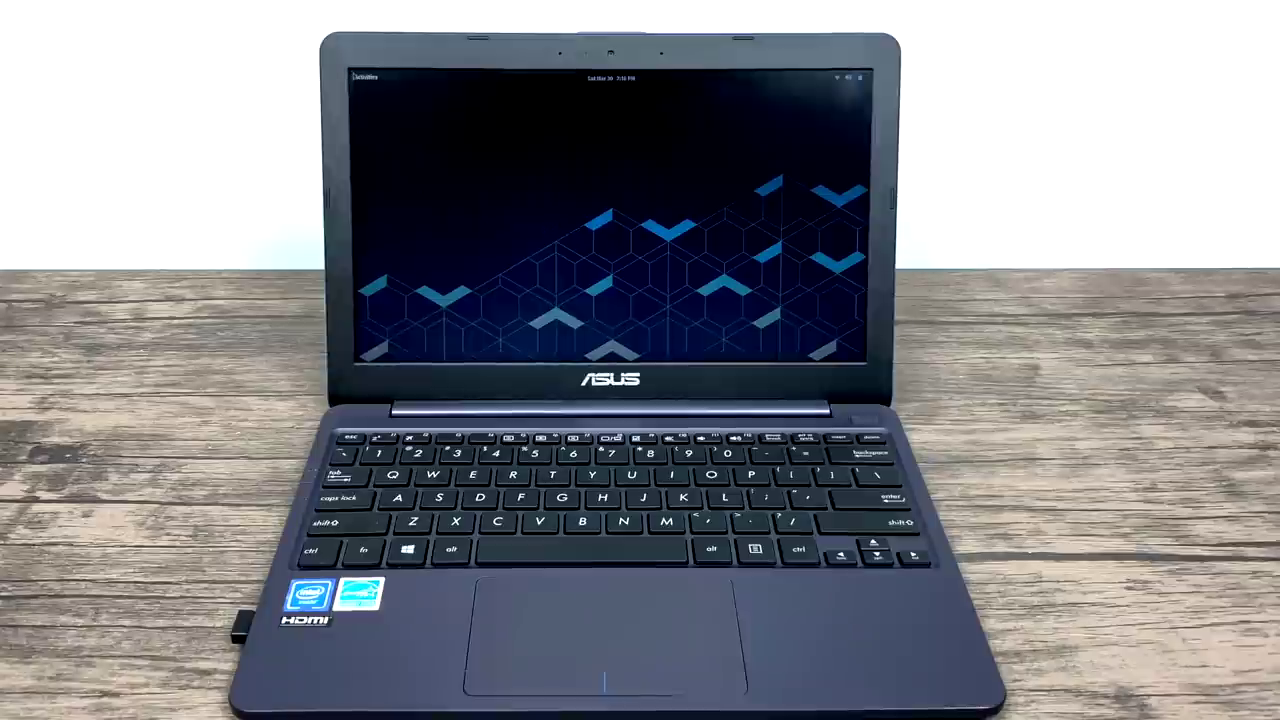
pyautogui.click(366, 76)
pyautogui.click(369, 174)
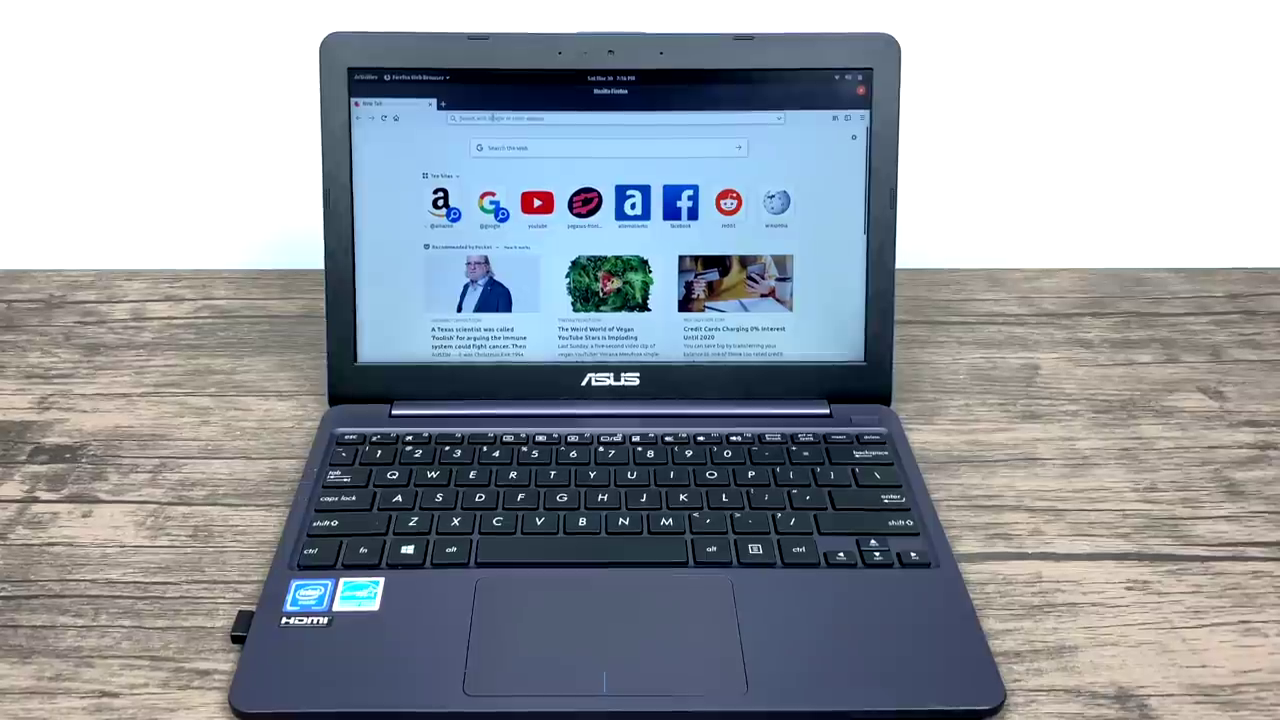
# Search the web for pop os and open the 'Pop!_OS by System76' result.
pyautogui.write('pin it')
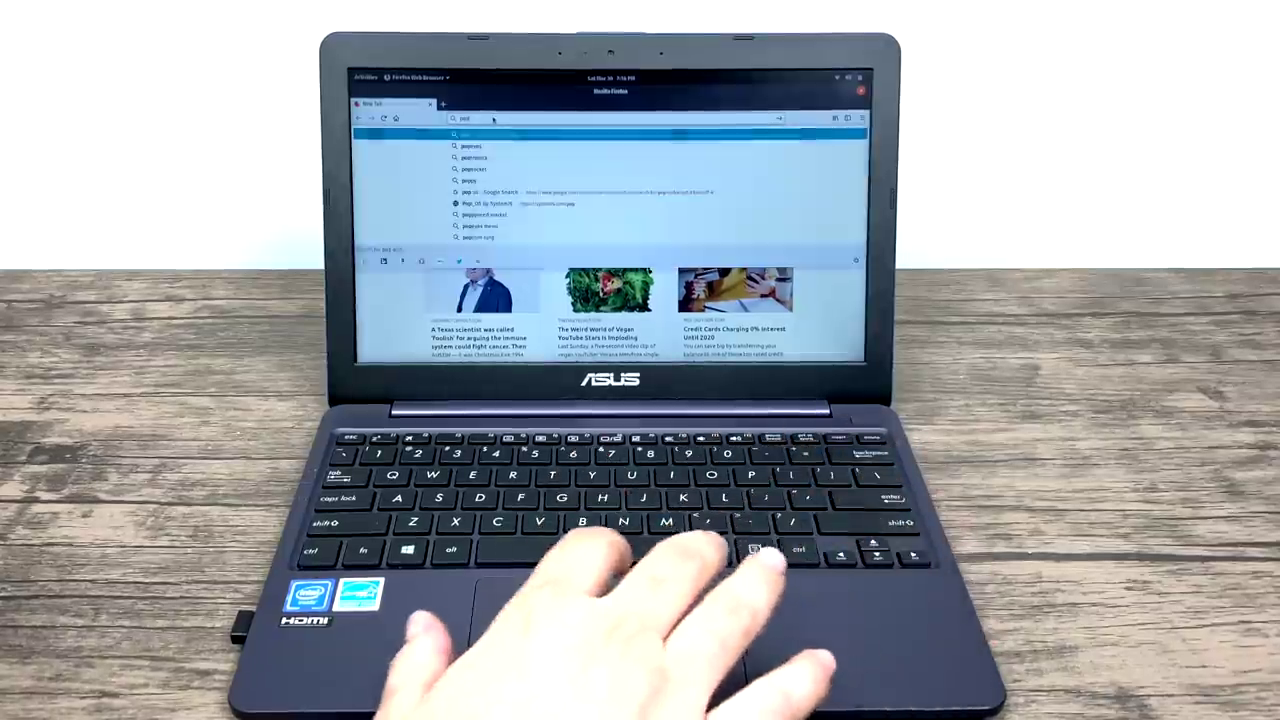
pyautogui.press('Return')
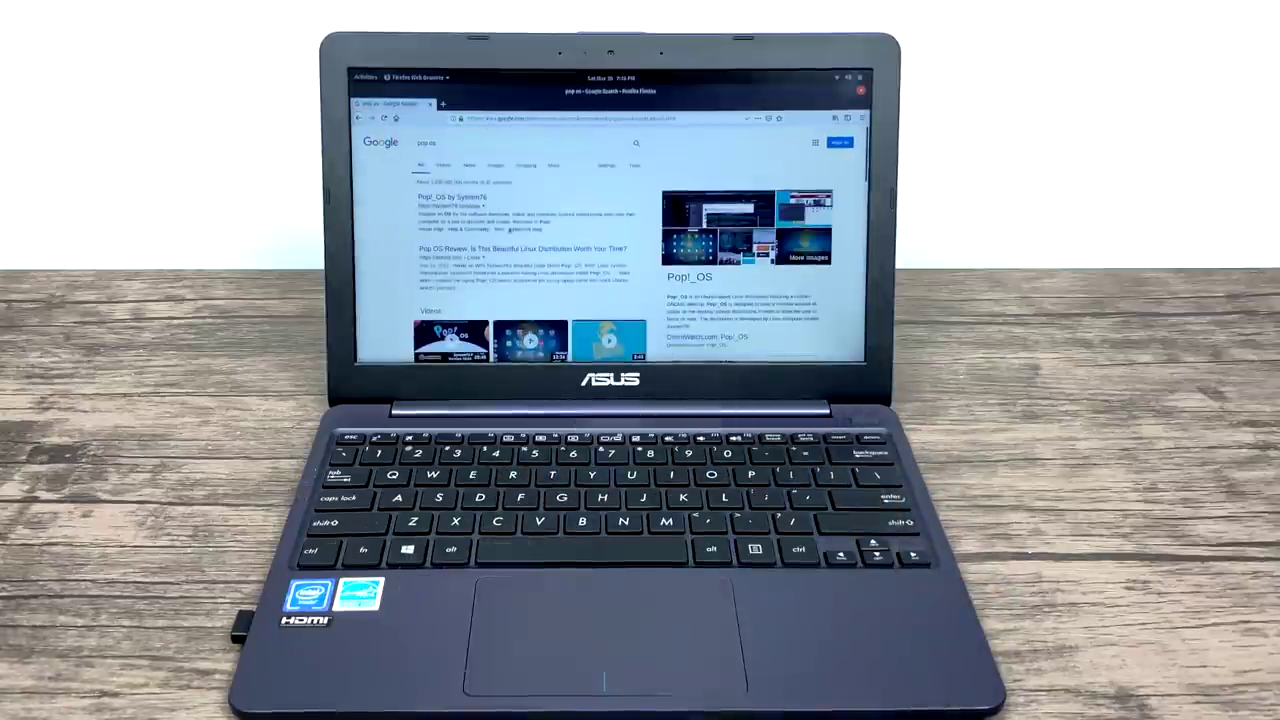
pyautogui.click(455, 197)
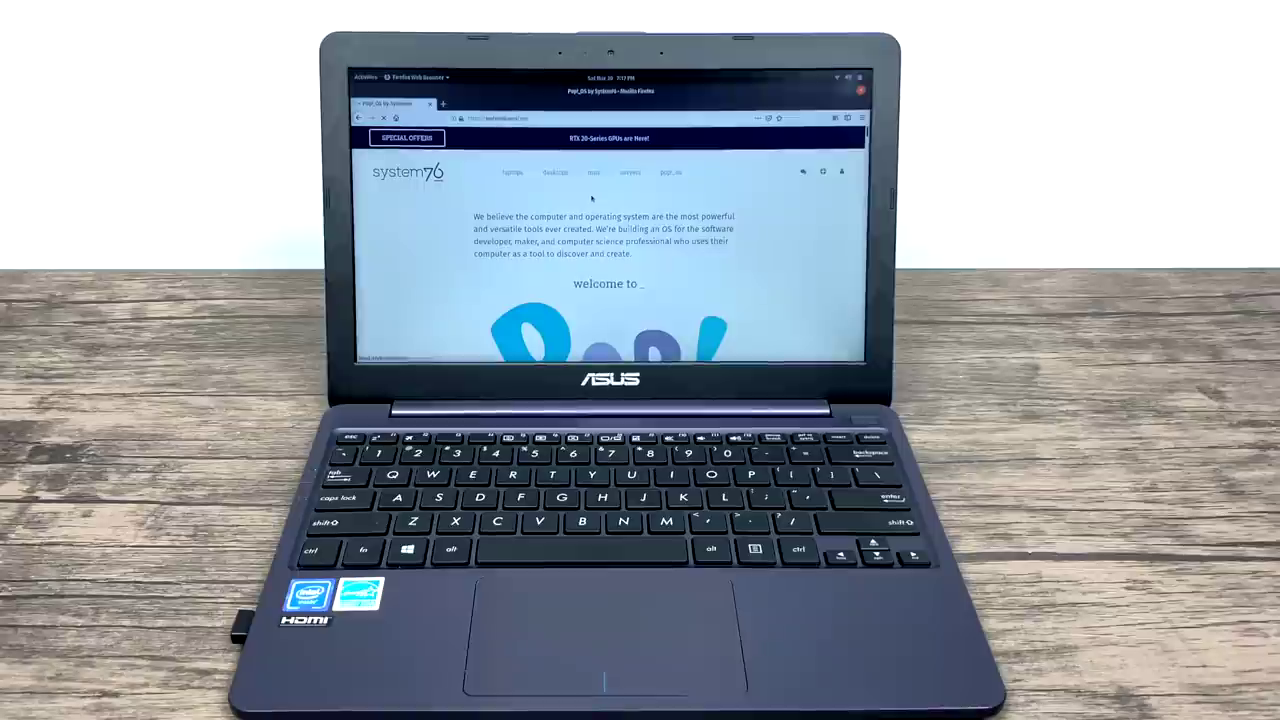
# Scroll down through the Pop!_OS page's feature sections.
pyautogui.scroll(-5, 608, 296)
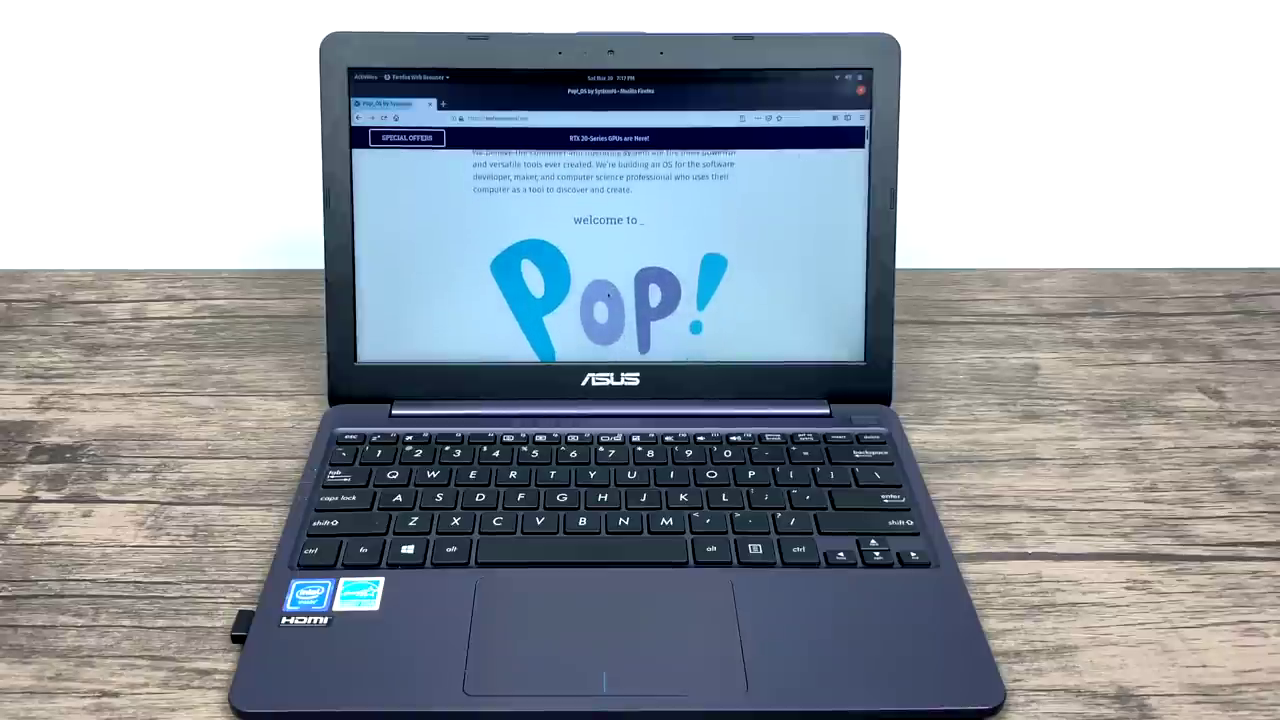
pyautogui.scroll(-6, 608, 296)
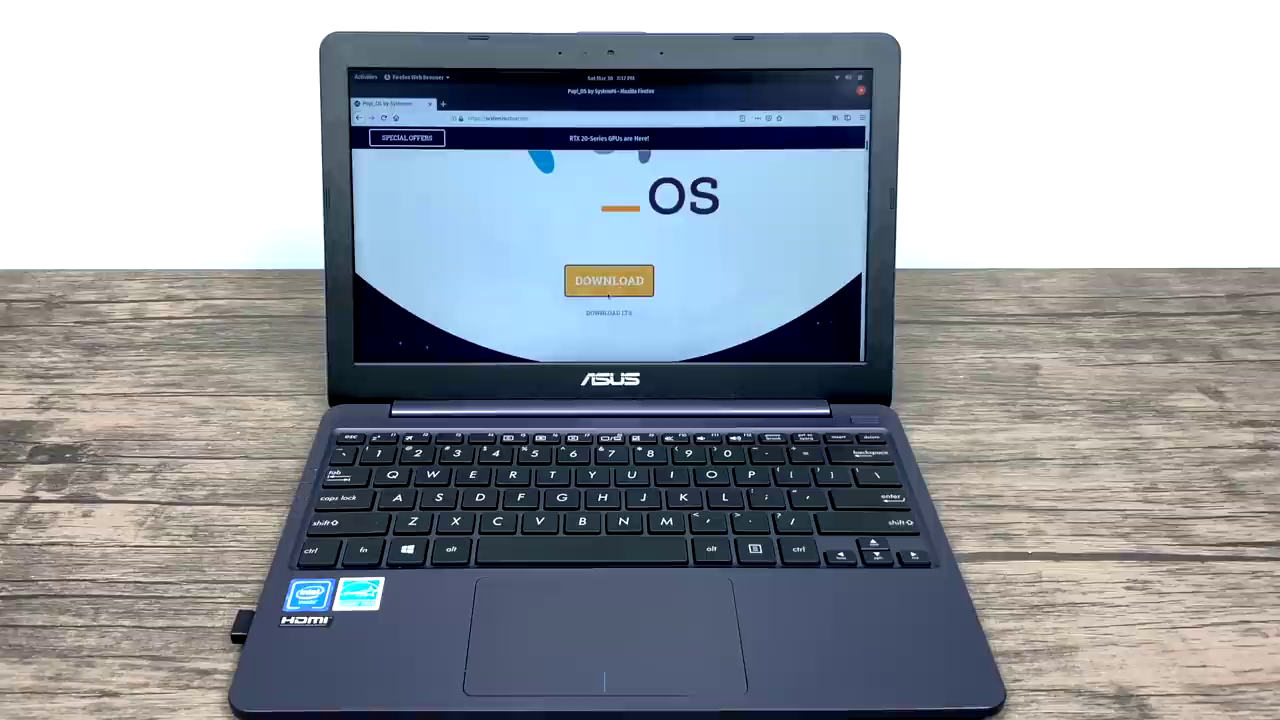
pyautogui.scroll(-4, 607, 296)
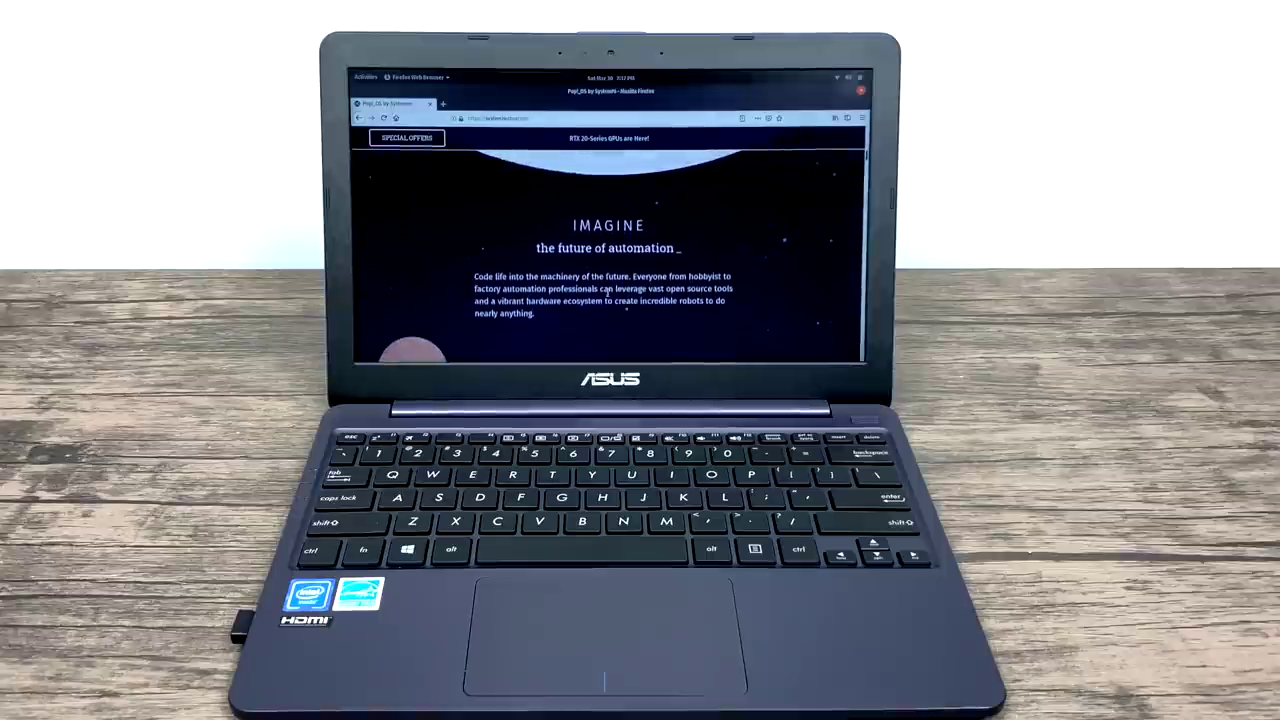
pyautogui.scroll(-5, 607, 296)
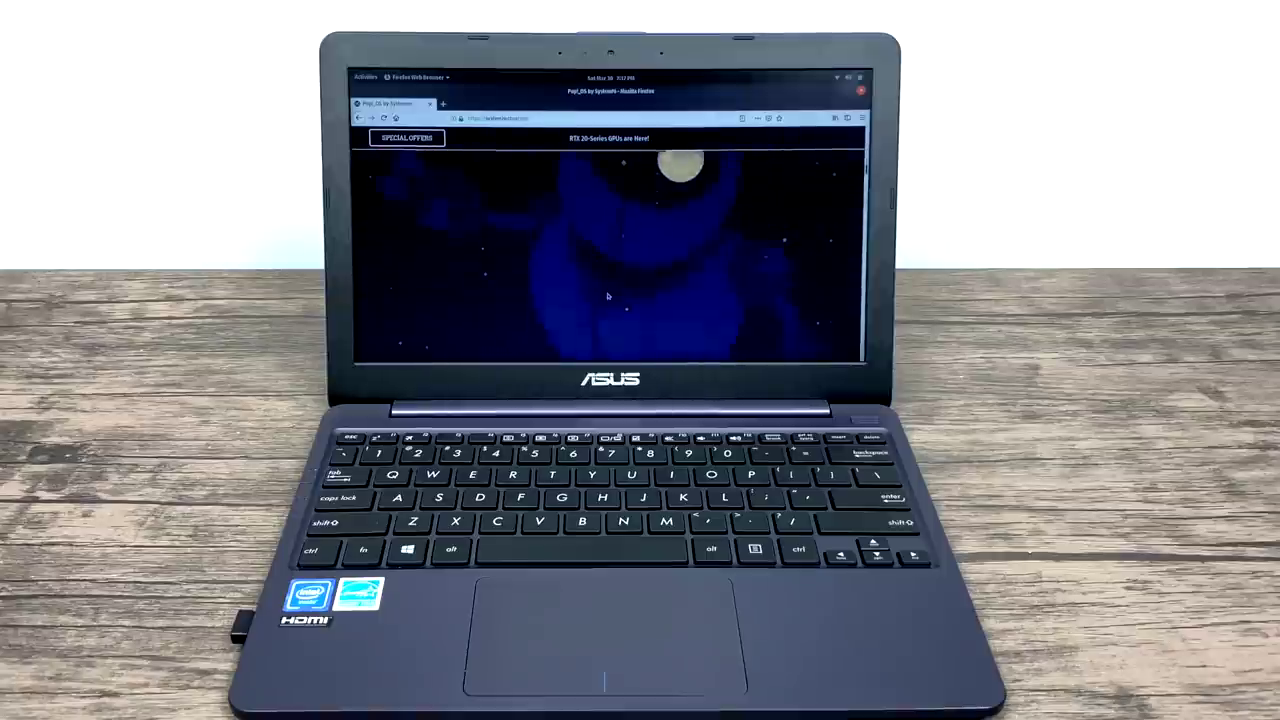
pyautogui.scroll(-5, 607, 296)
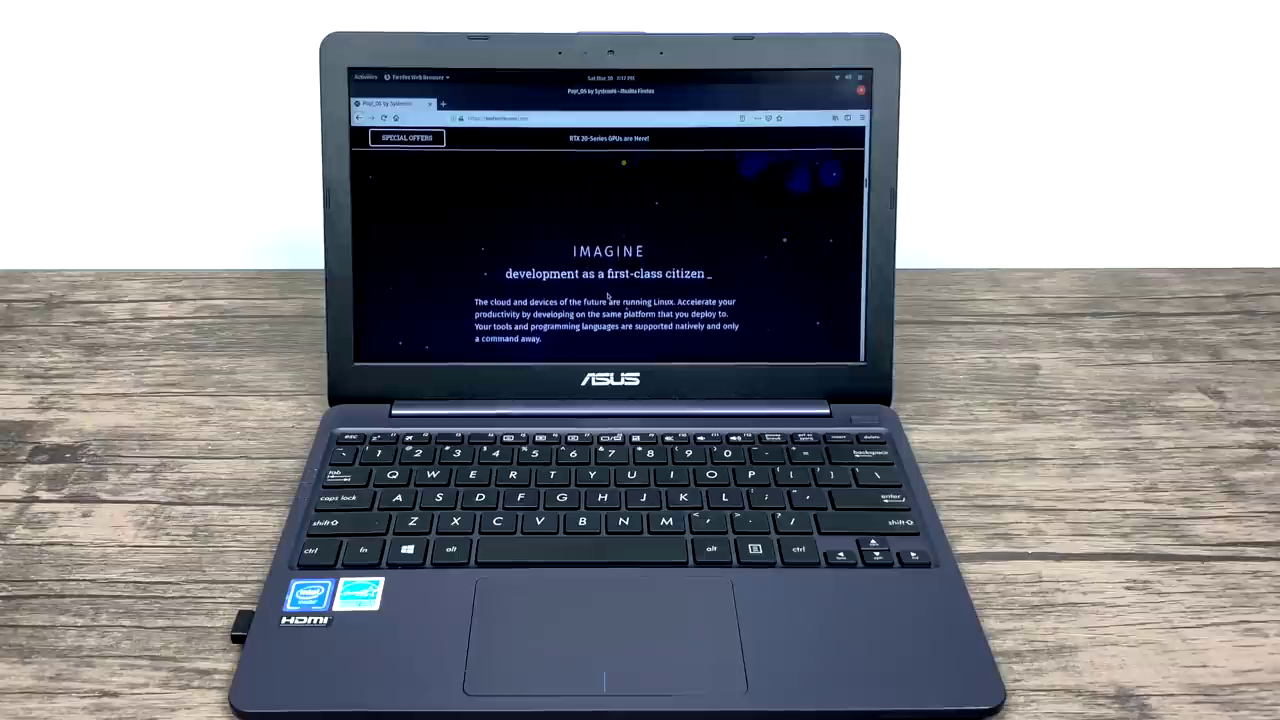
pyautogui.scroll(-5, 607, 296)
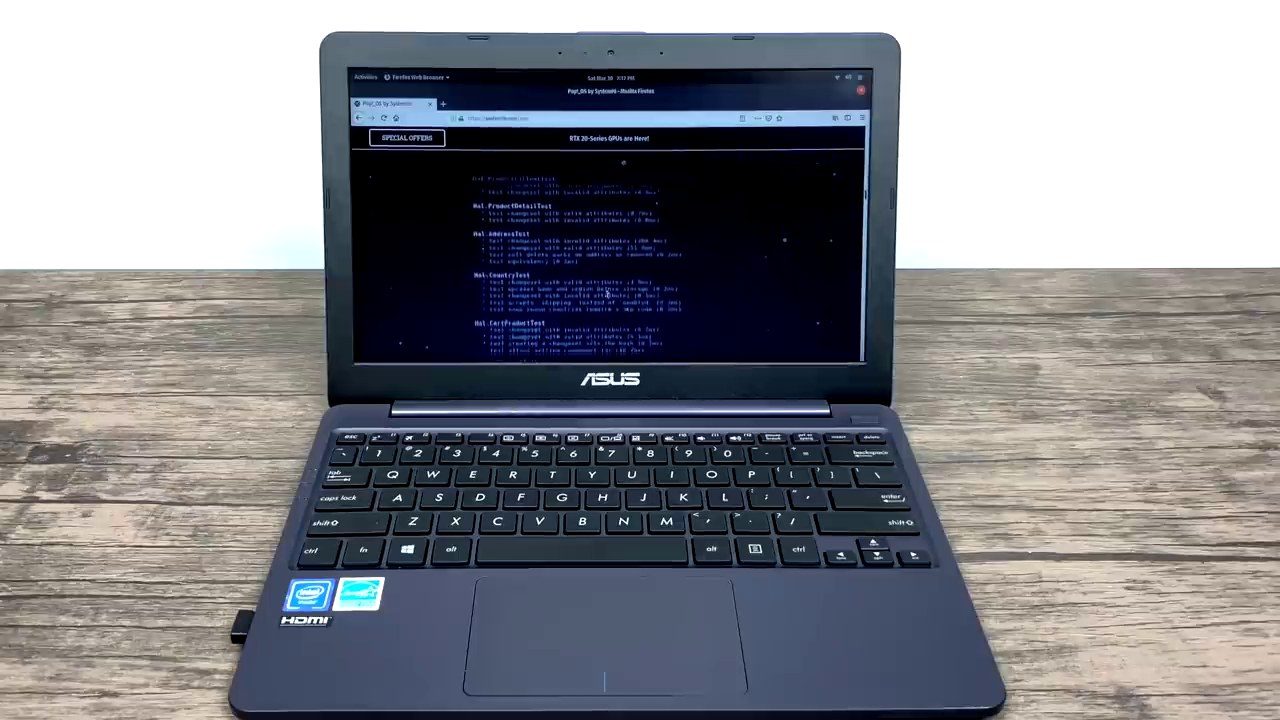
pyautogui.scroll(-5, 607, 296)
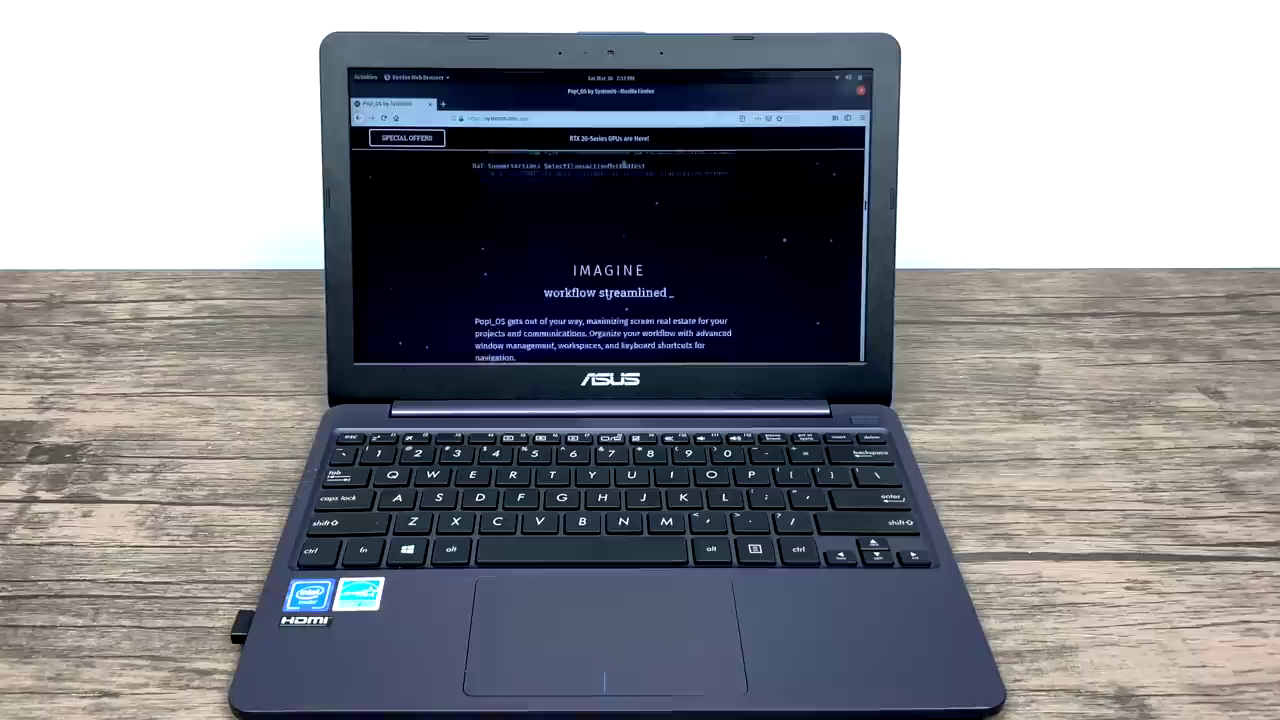
pyautogui.scroll(-5, 607, 296)
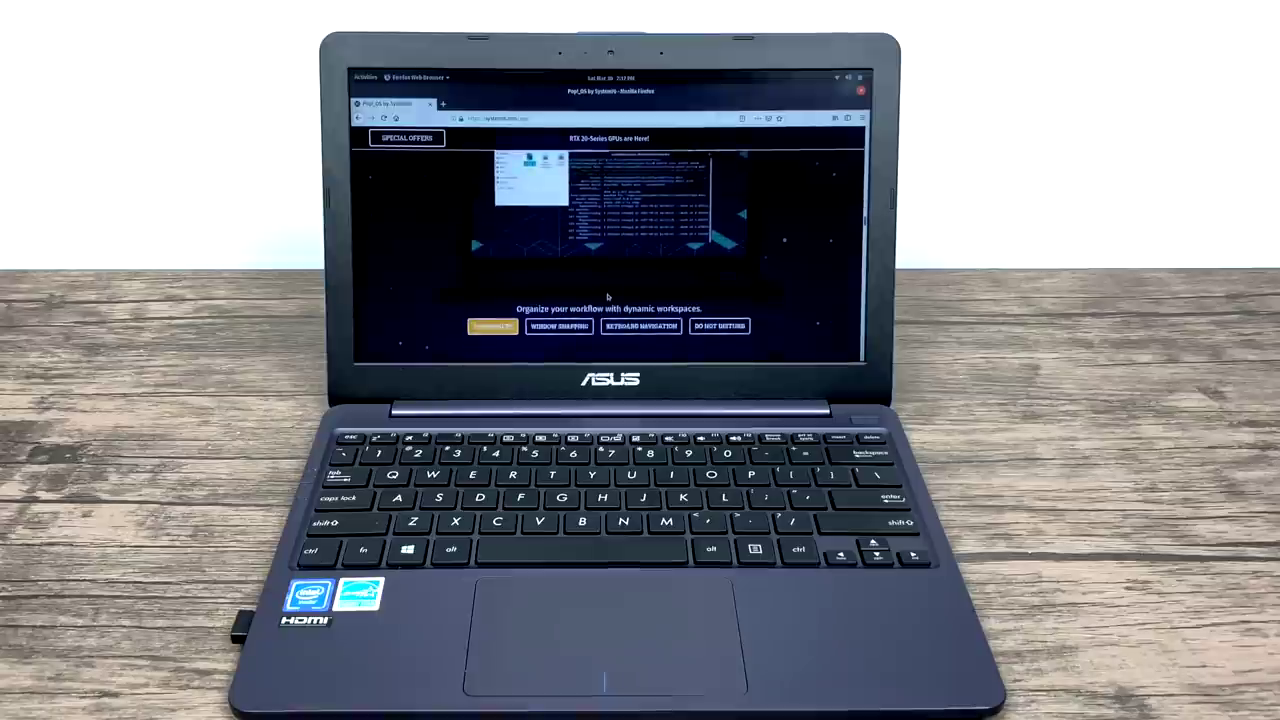
pyautogui.scroll(-5, 607, 296)
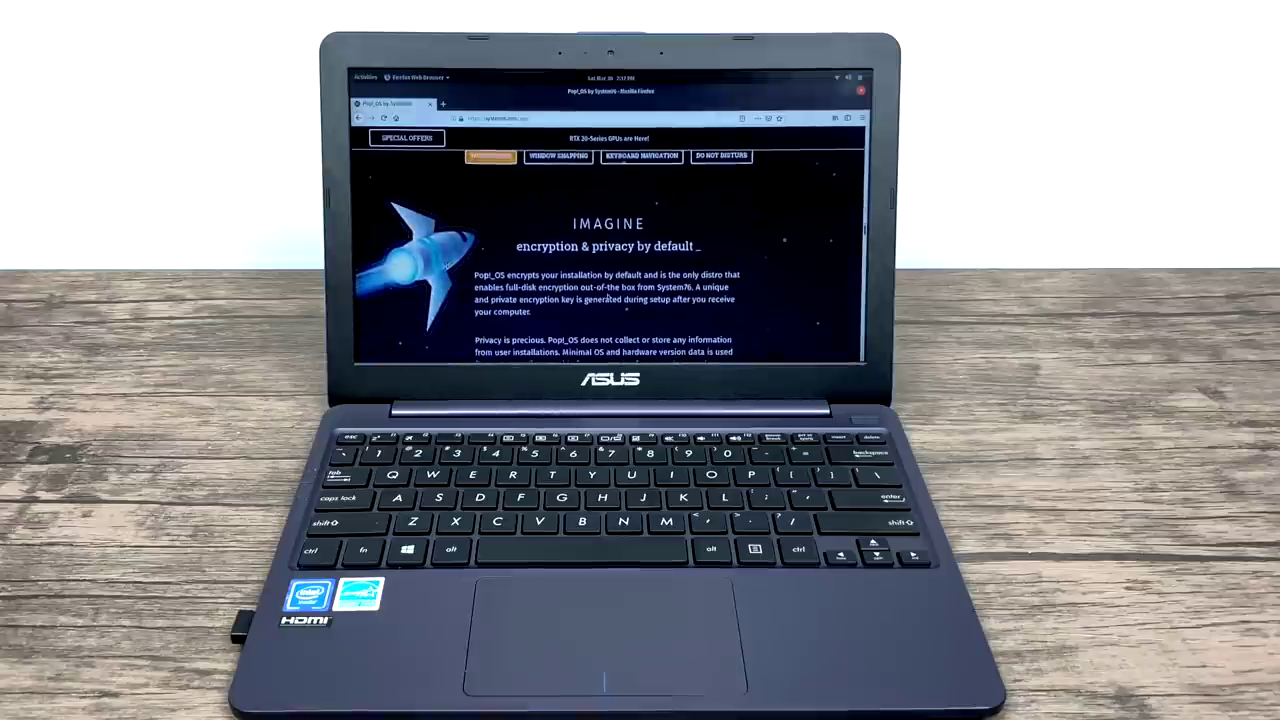
pyautogui.scroll(-5, 607, 296)
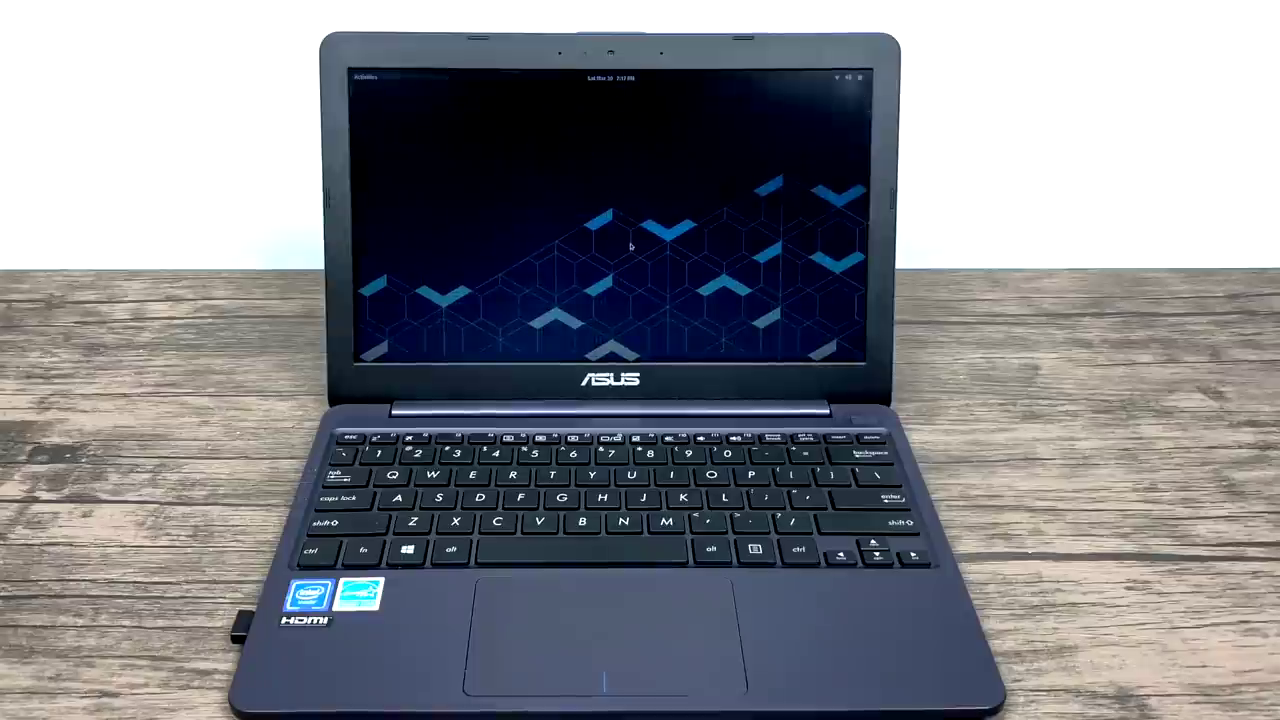
pyautogui.click(366, 77)
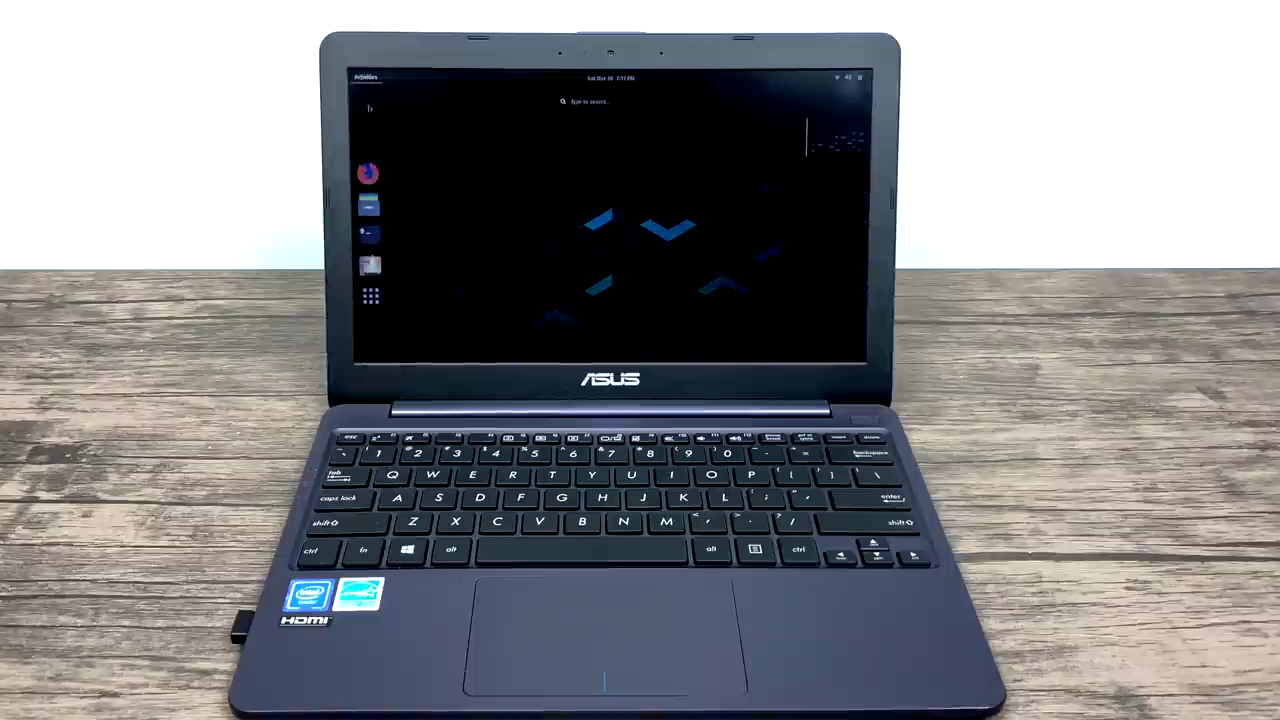
pyautogui.click(370, 295)
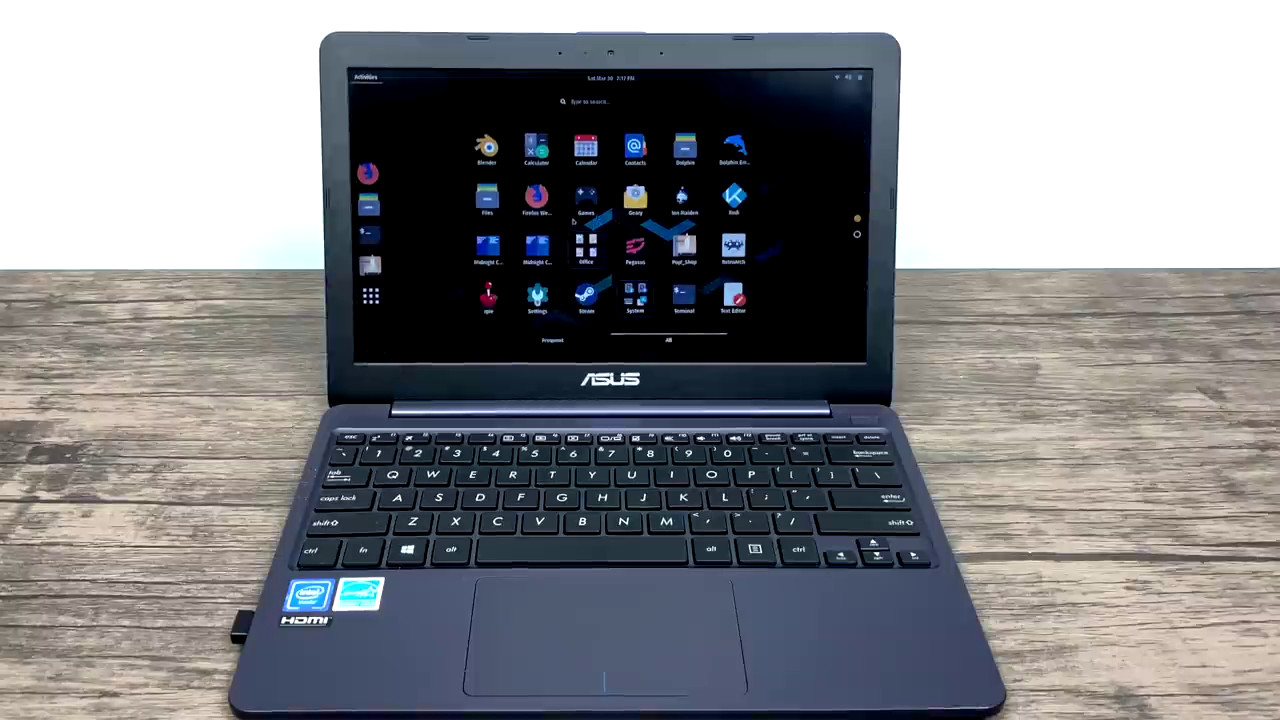
pyautogui.scroll(-1, 685, 182)
pyautogui.scroll(1, 700, 180)
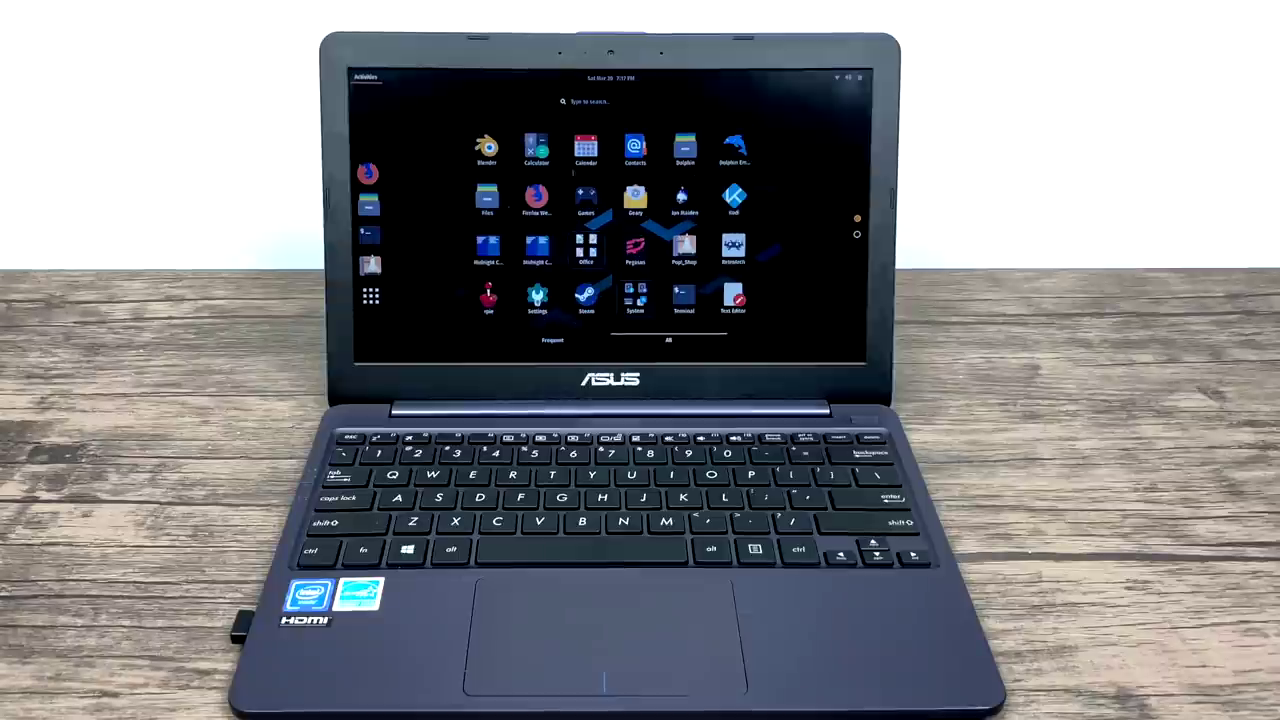
# Launch EmulationStation and open the QUIT options from its main menu.
pyautogui.click(489, 298)
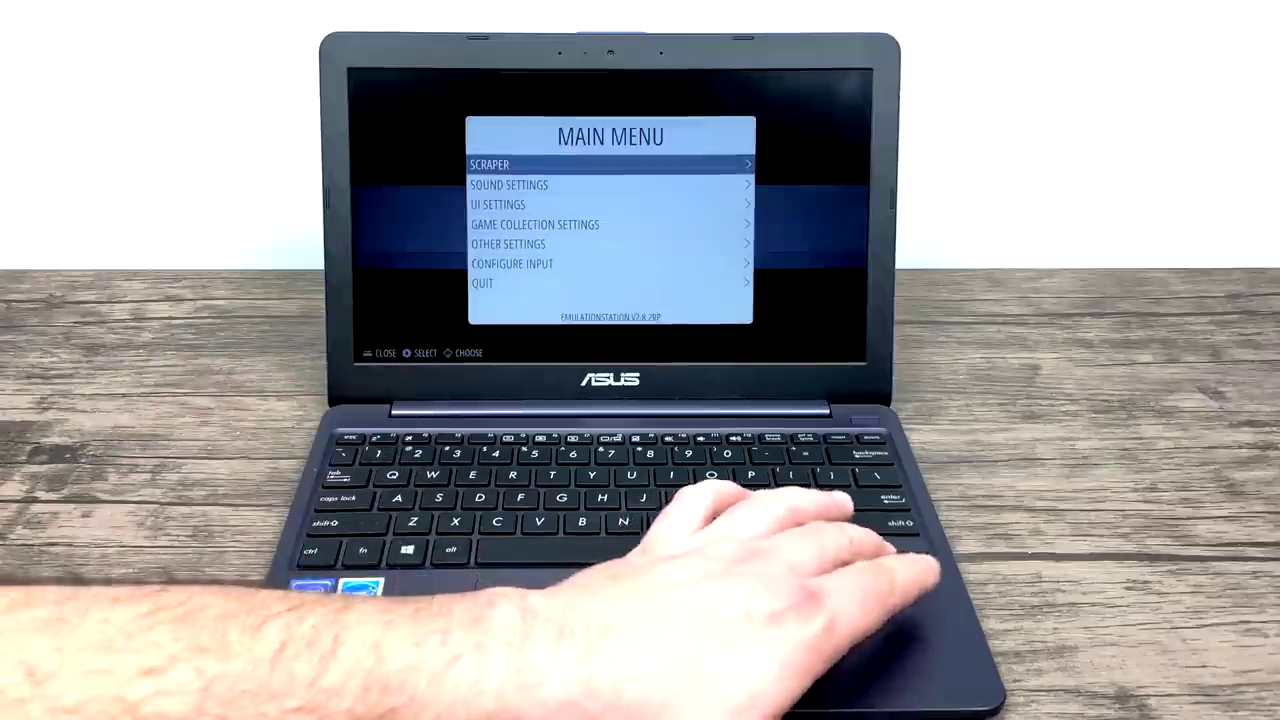
pyautogui.press('Down')
pyautogui.press('Down')
pyautogui.press('Down')
pyautogui.press('Down')
pyautogui.press('Down')
pyautogui.press('Down')
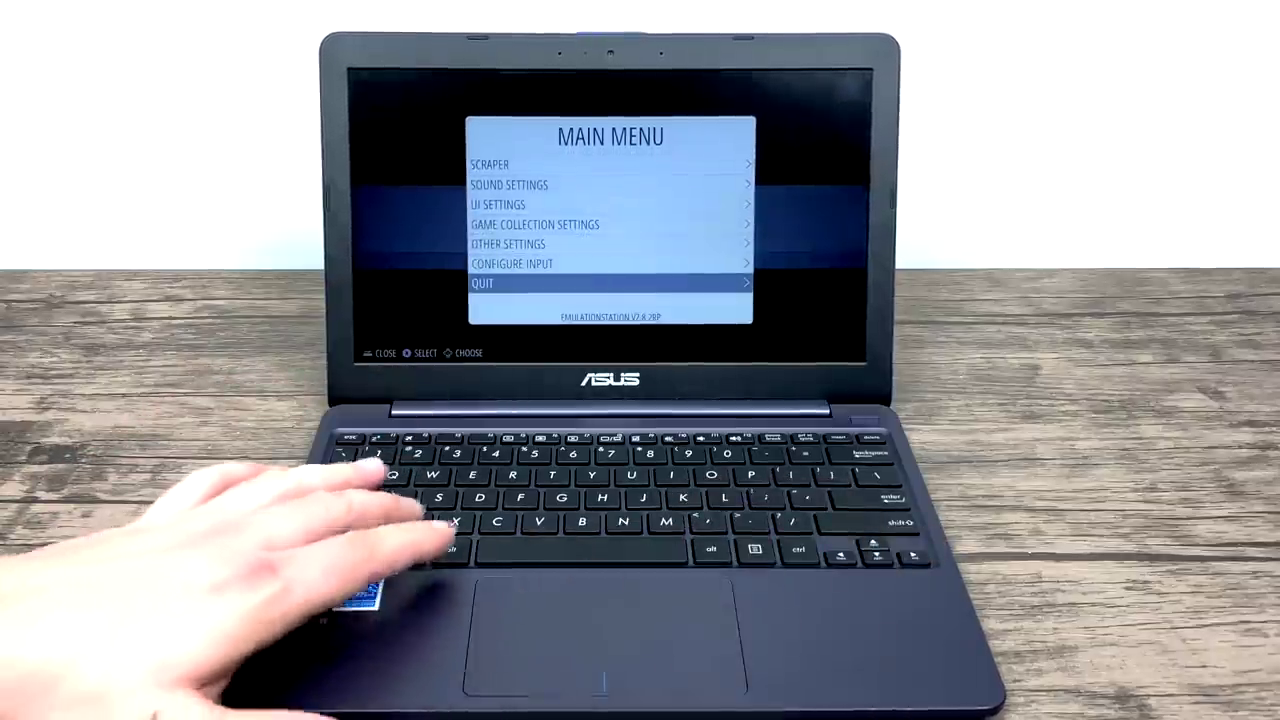
pyautogui.press('Return')
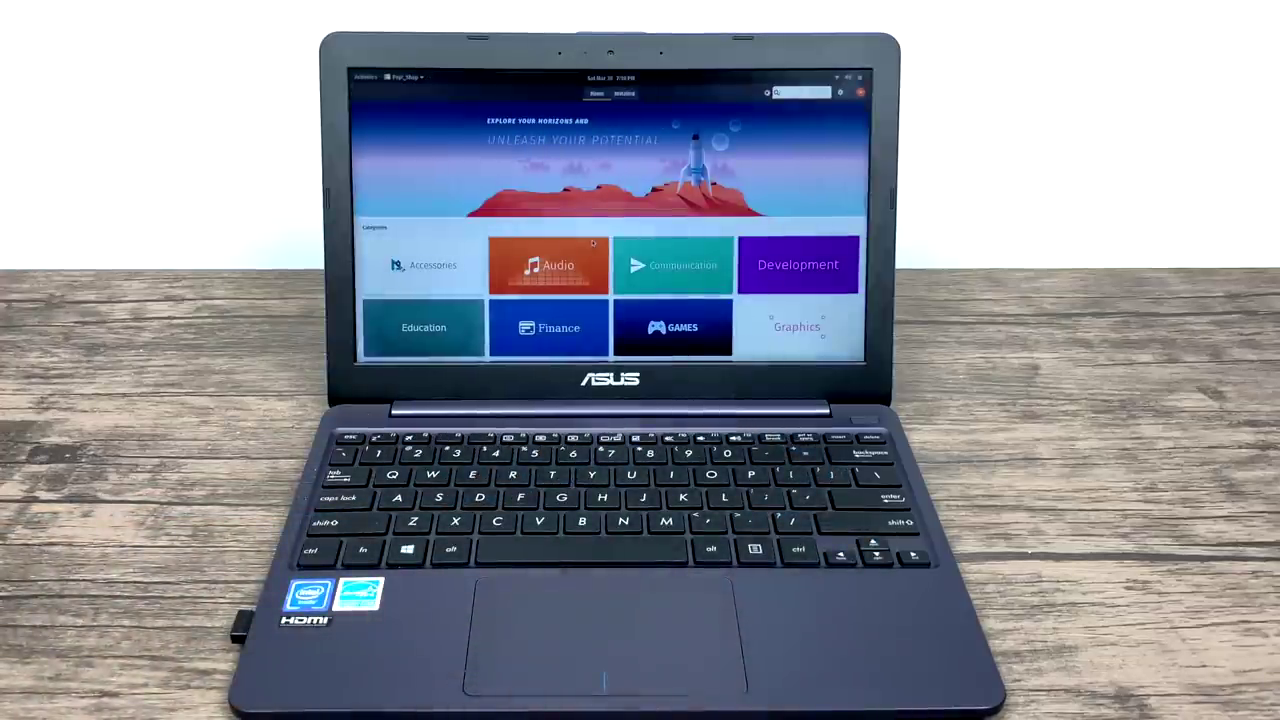
# Scroll the Pop!_Shop home page down and back up, then start a catalogue search.
pyautogui.scroll(-5, 592, 242)
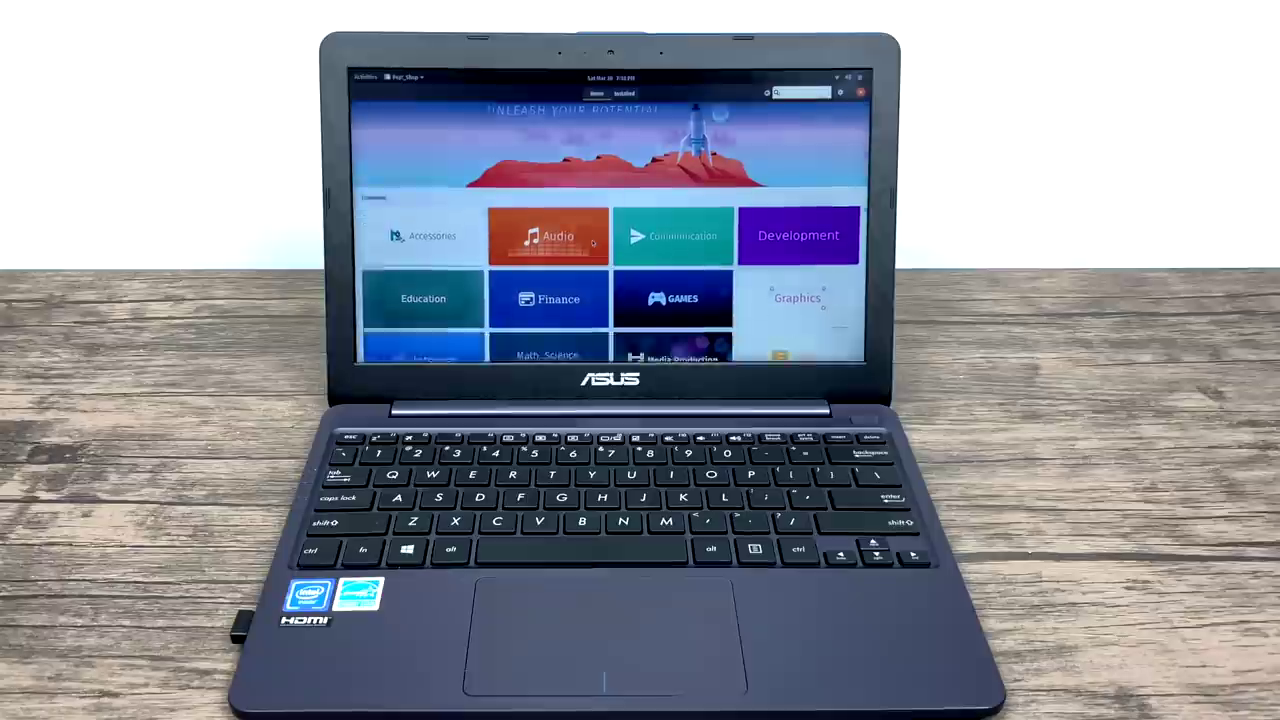
pyautogui.scroll(5, 592, 242)
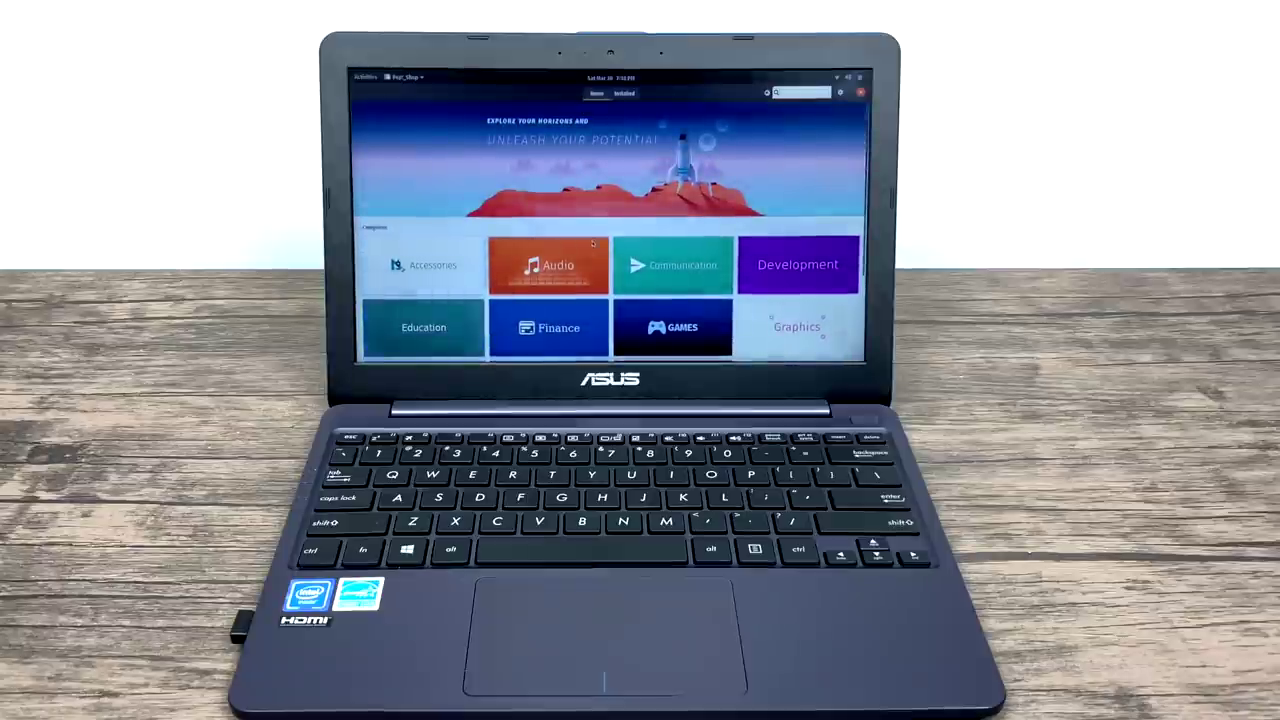
pyautogui.hotkey('ctrl', 'f')
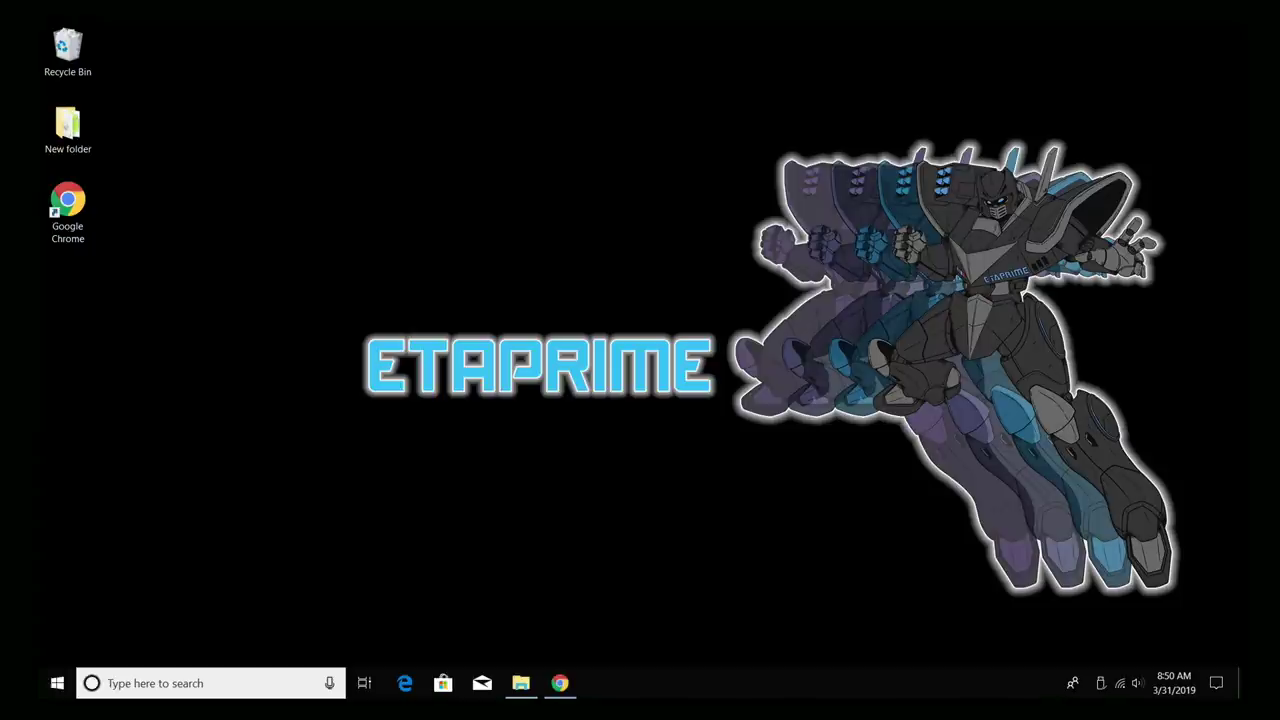
# Open the empty 8GB USB (D:) drive, move its window up-left, then minimize it.
pyautogui.click(517, 685)
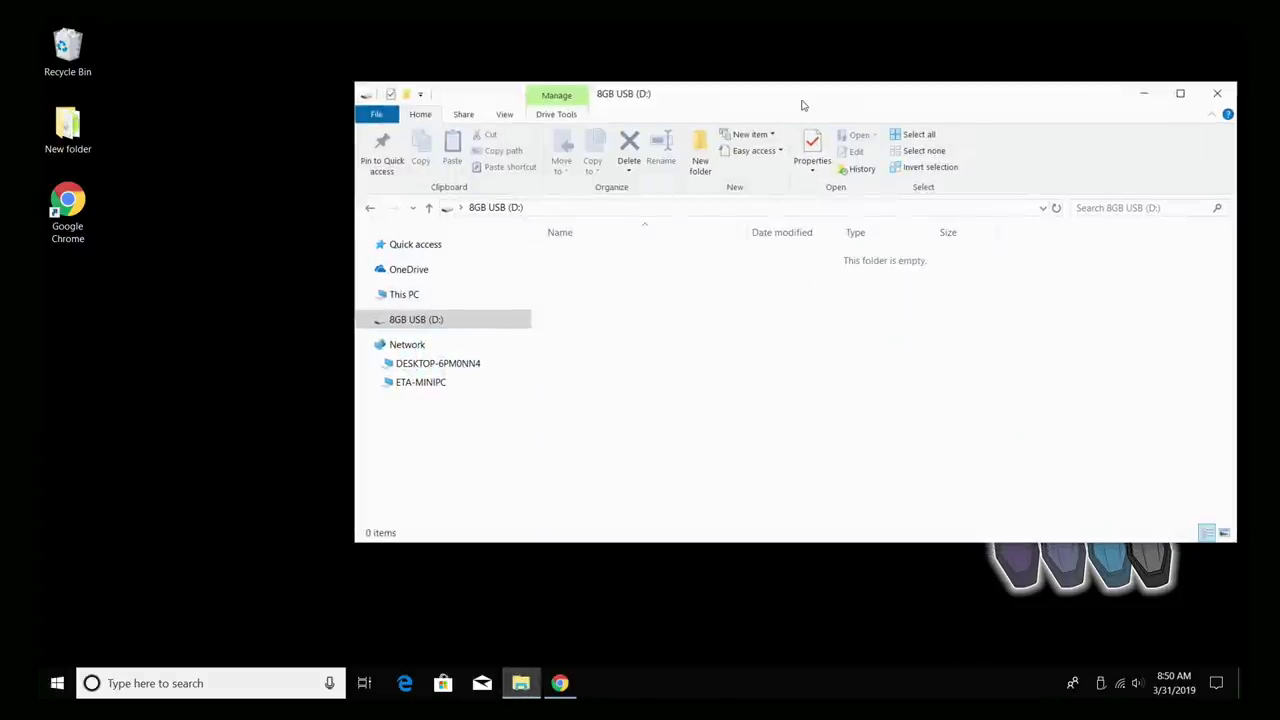
pyautogui.moveTo(803, 103); pyautogui.dragTo(730, 79)
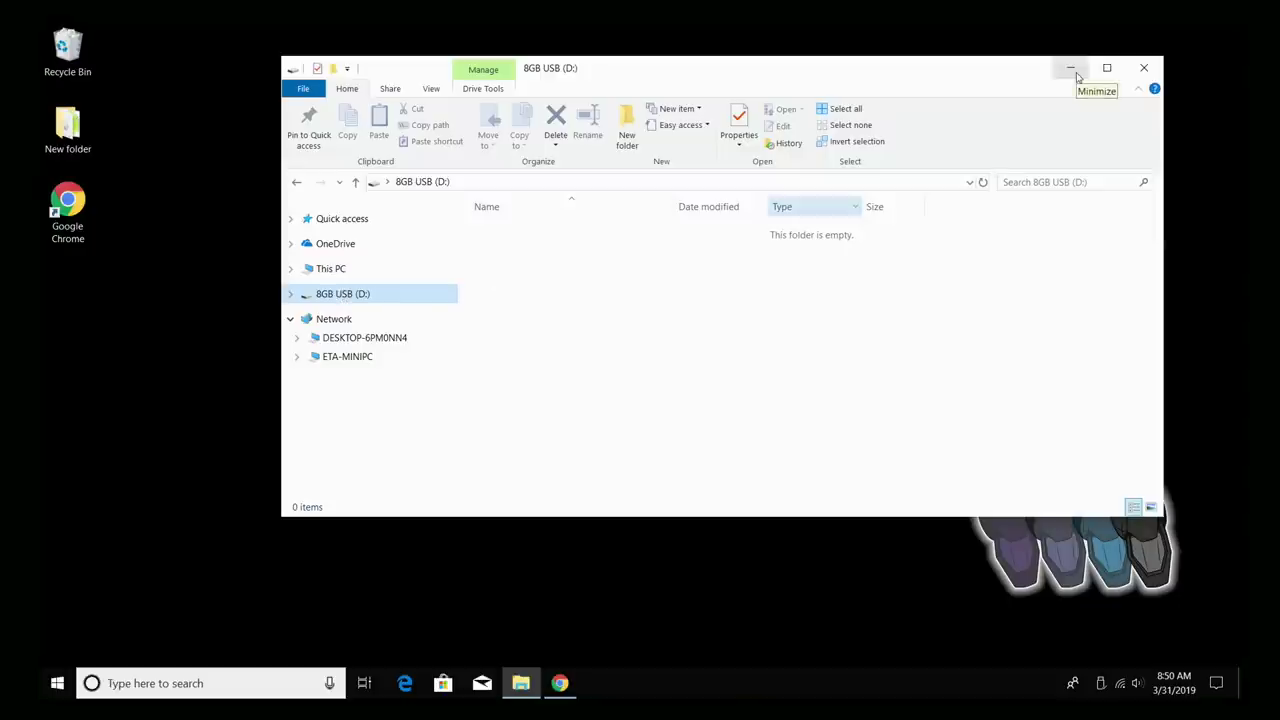
pyautogui.click(1070, 68)
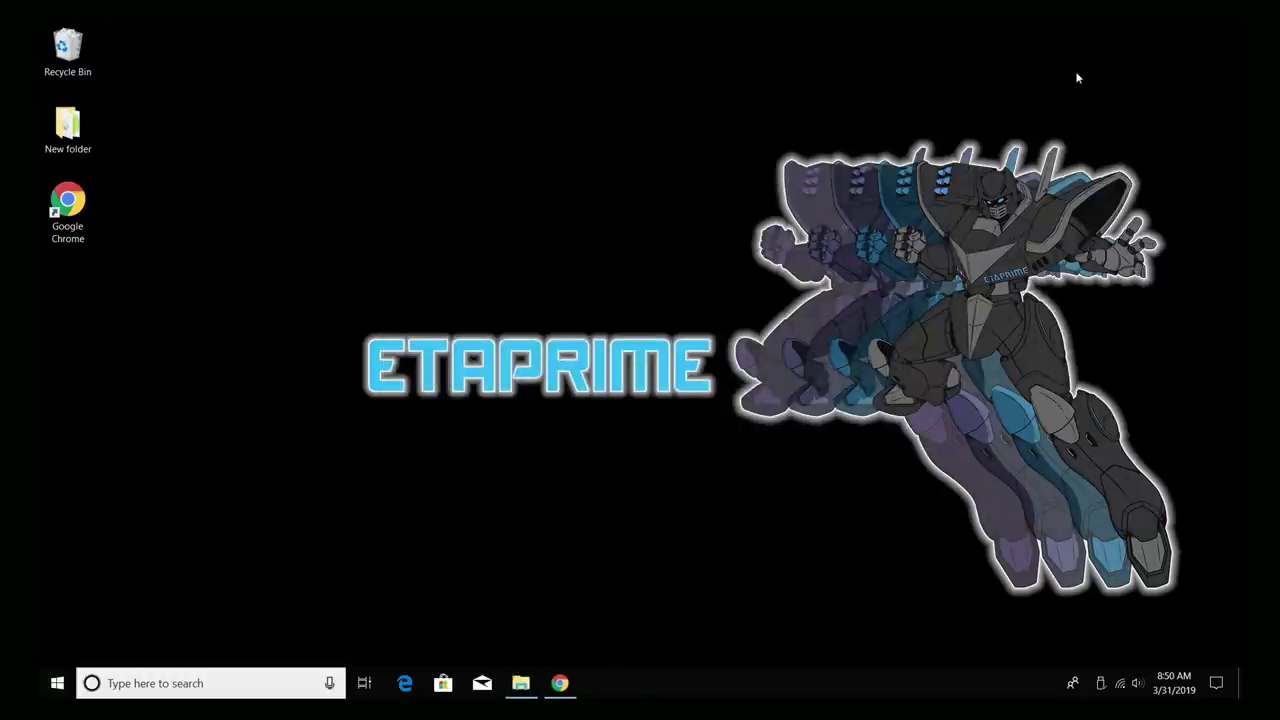
# Restore Chrome and download the Pop!_OS 18.10 Intel/AMD ISO from the System76 page.
pyautogui.click(561, 682)
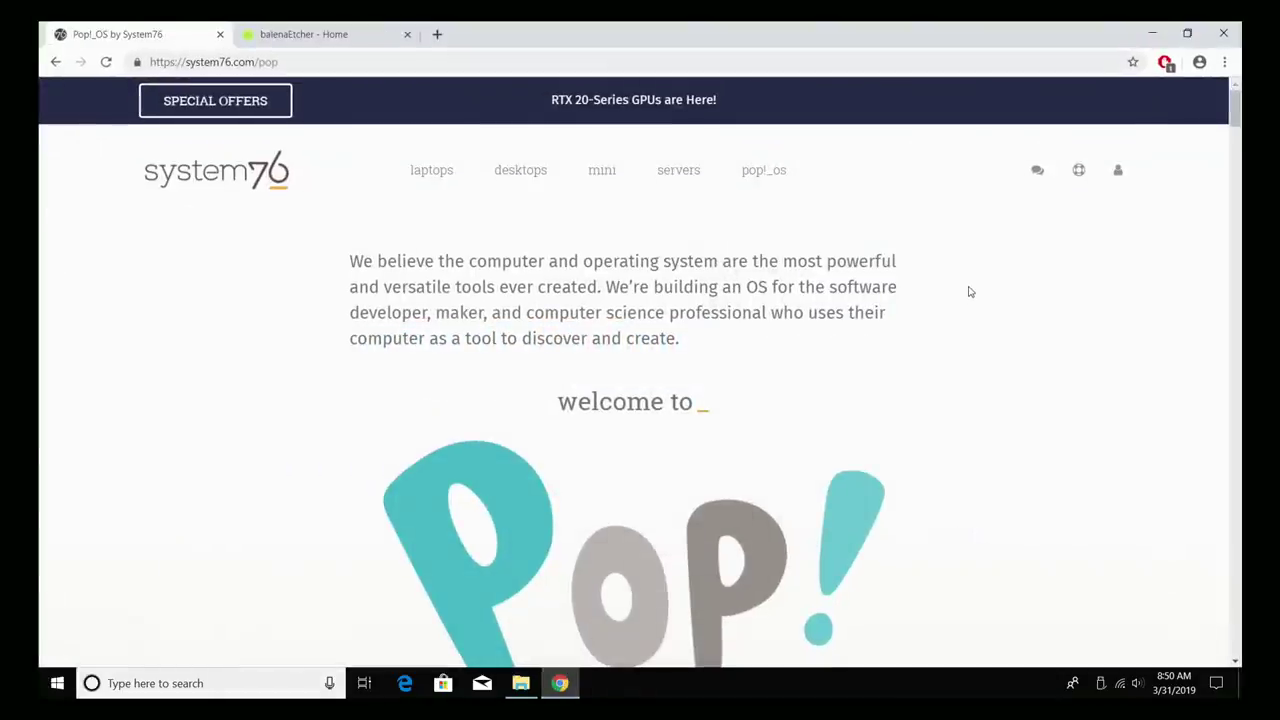
pyautogui.scroll(-5, 968, 291)
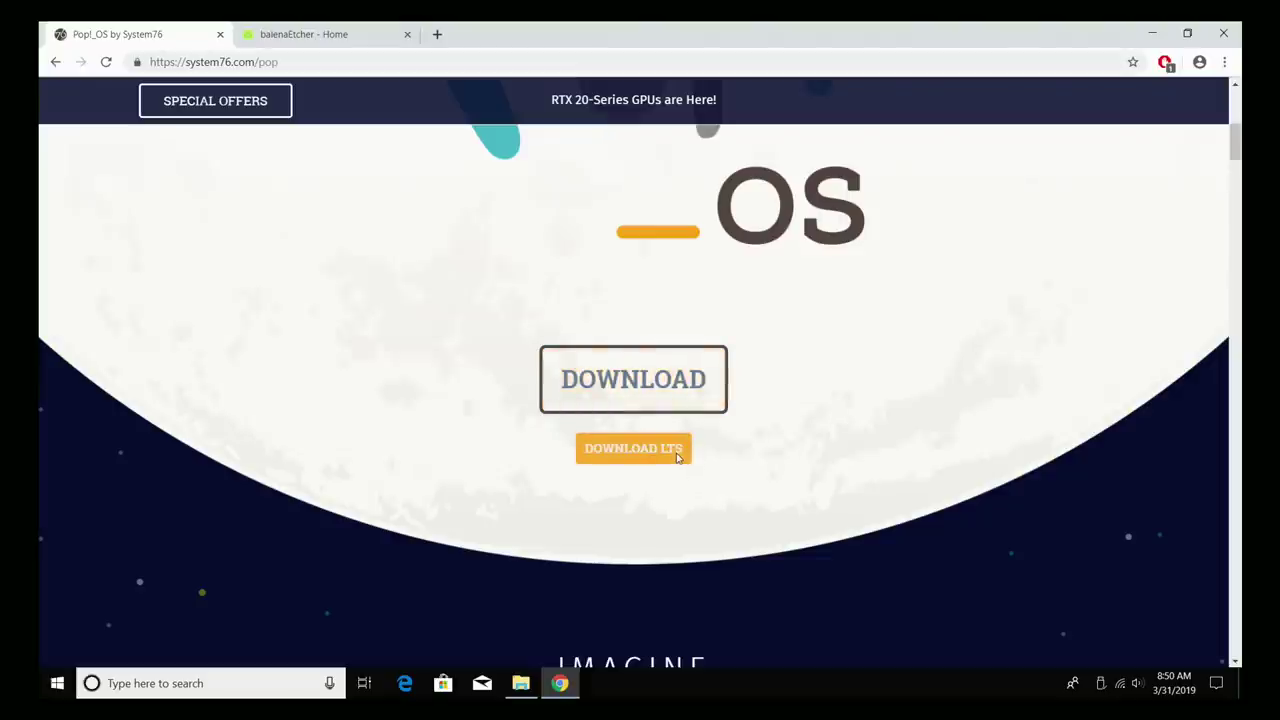
pyautogui.click(633, 379)
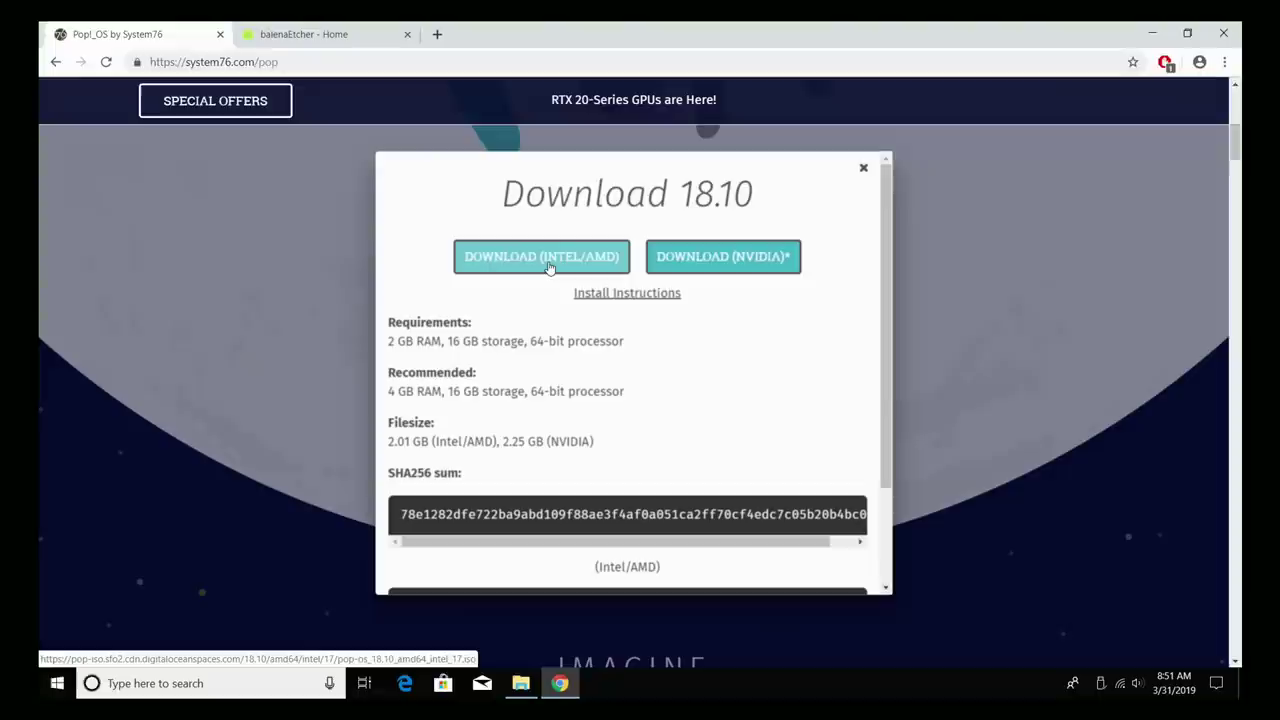
pyautogui.click(548, 267)
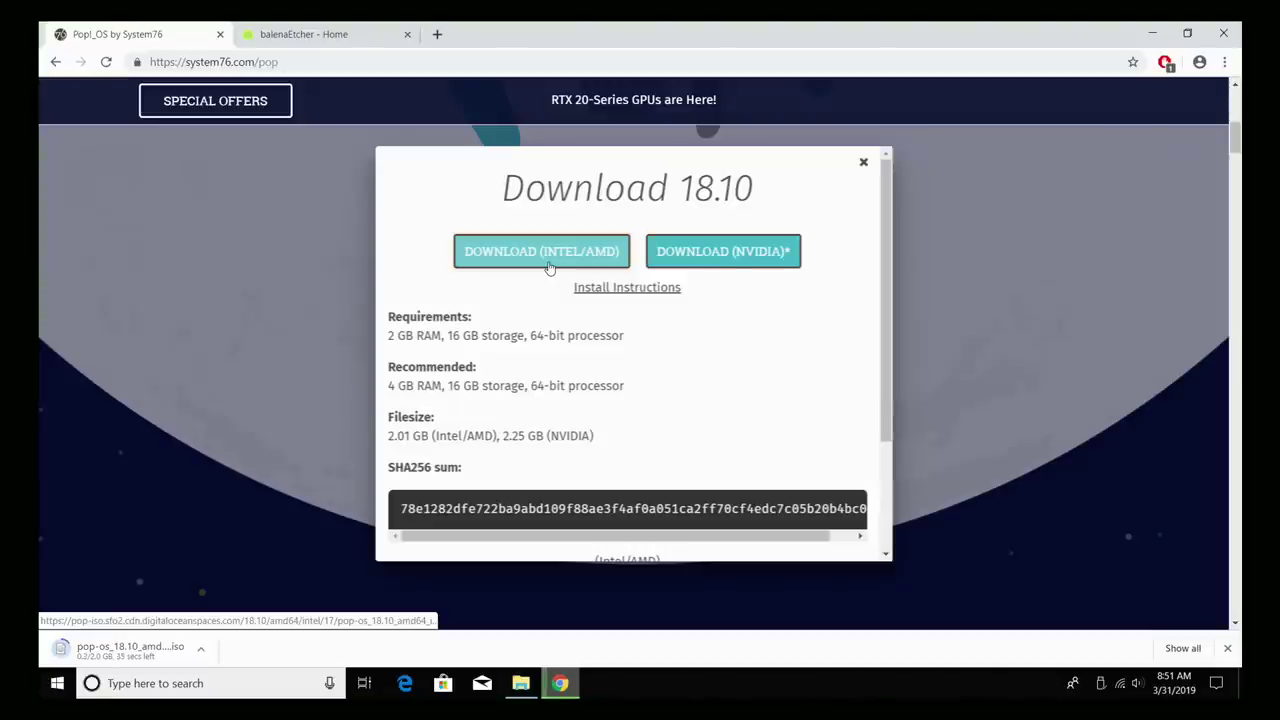
# On the balenaEtcher tab, download Etcher for Windows x64 (64-bit) (Portable).
pyautogui.click(380, 30)
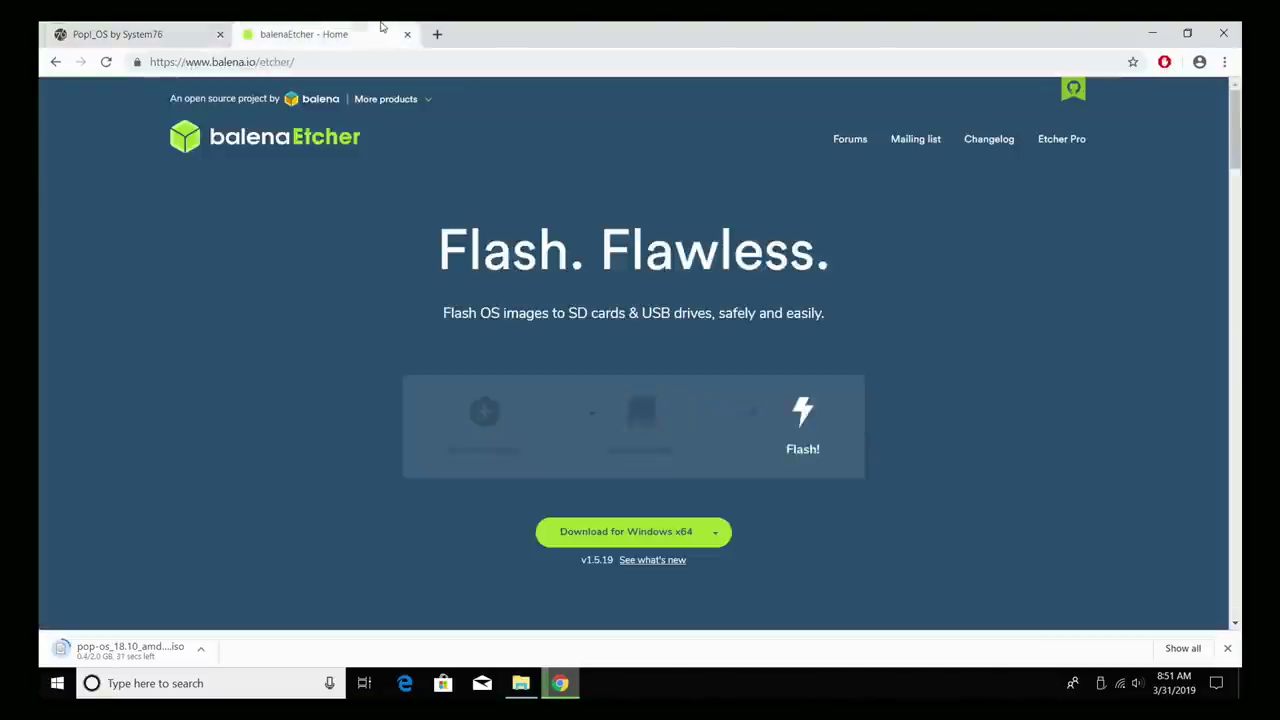
pyautogui.scroll(-3, 822, 455)
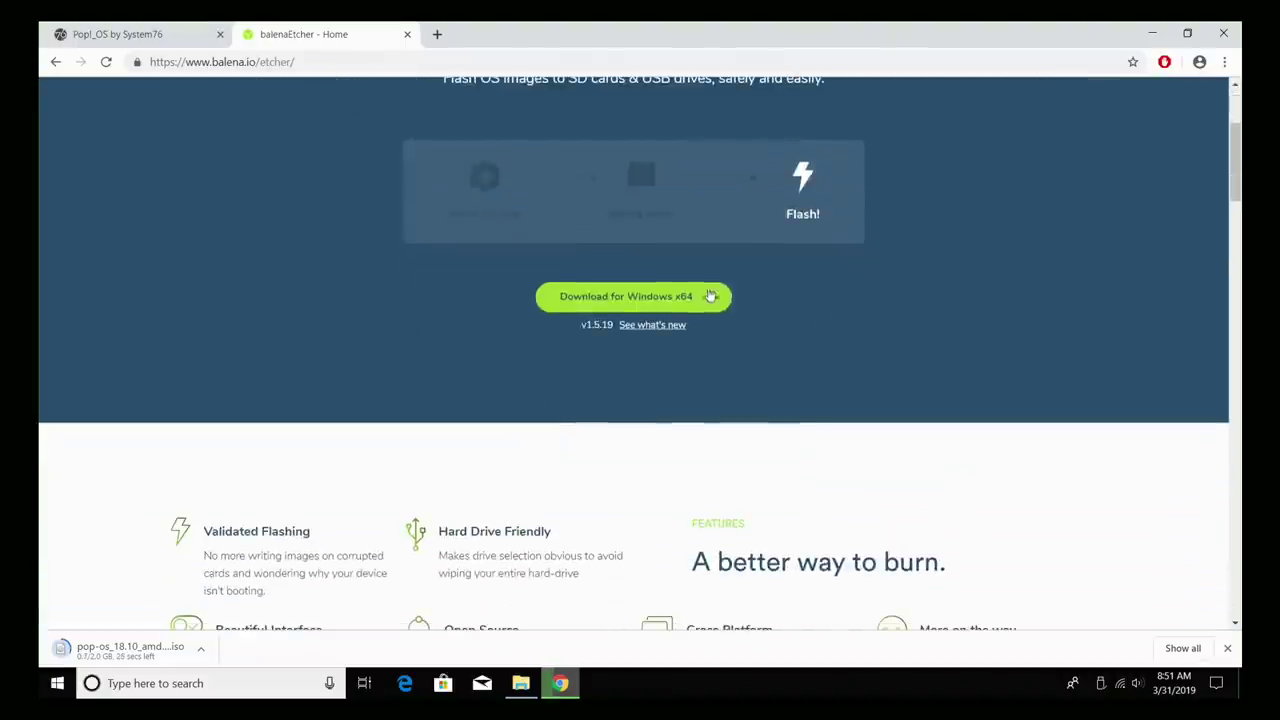
pyautogui.click(716, 298)
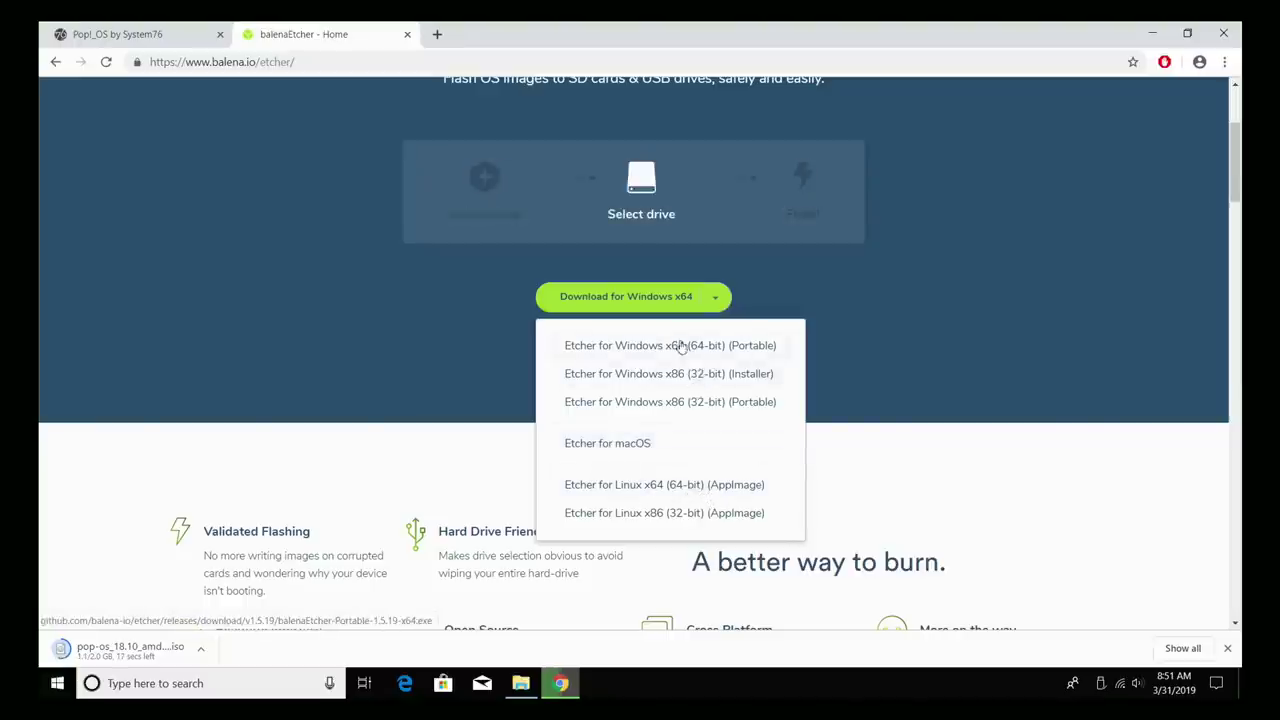
pyautogui.click(750, 350)
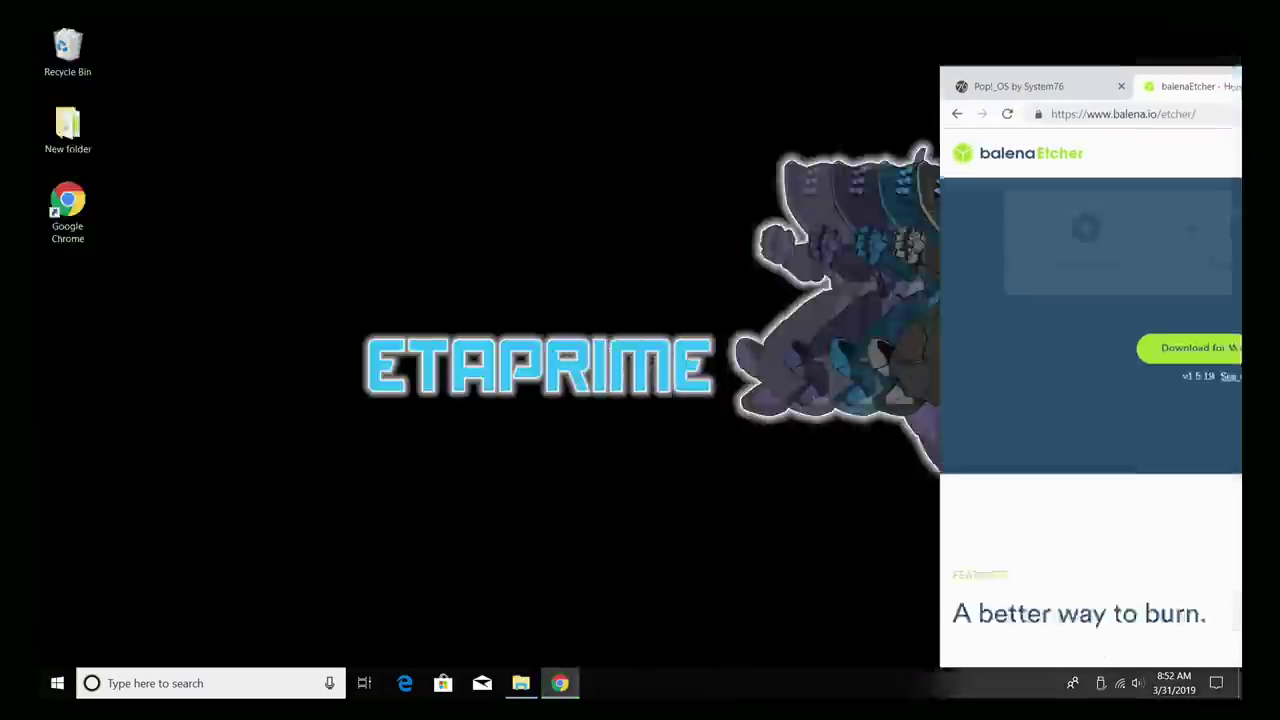
# Drag the Pop!_OS ISO and Etcher downloads to the desktop, minimize Chrome, and launch balenaEtcher.
pyautogui.moveTo(730, 650); pyautogui.dragTo(303, 200)
pyautogui.moveTo(905, 650); pyautogui.dragTo(400, 215)
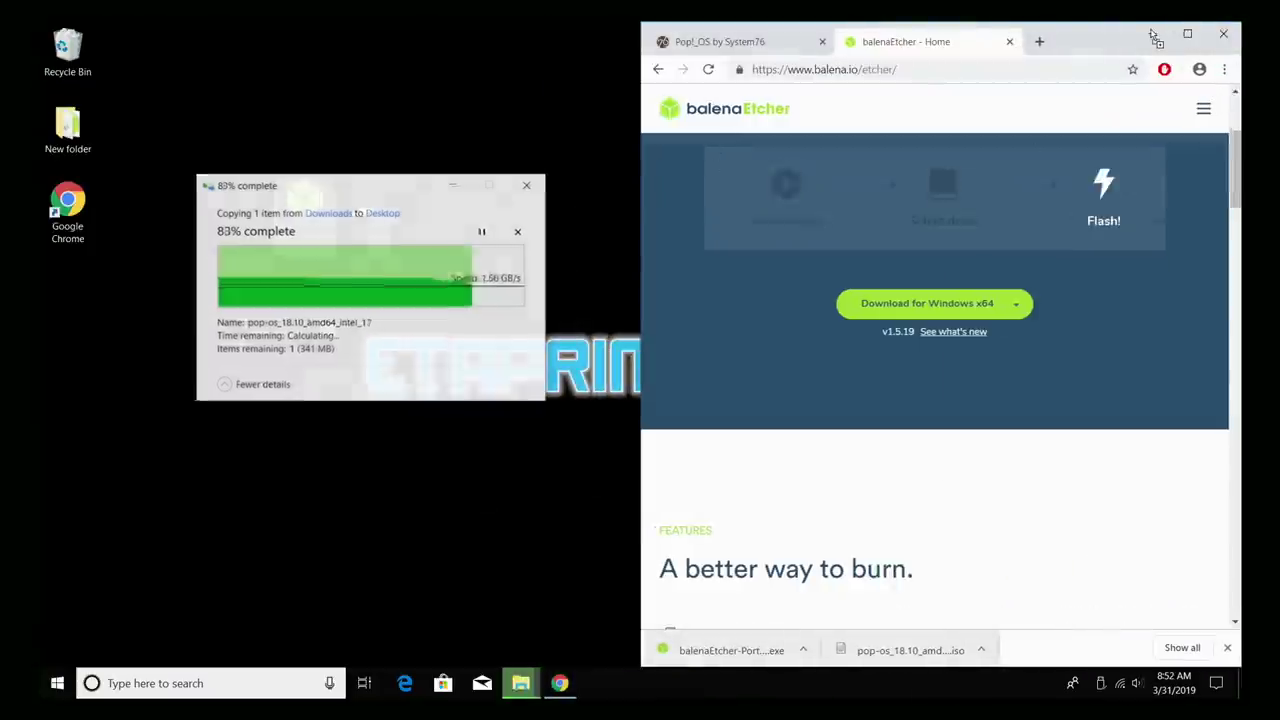
pyautogui.click(1153, 36)
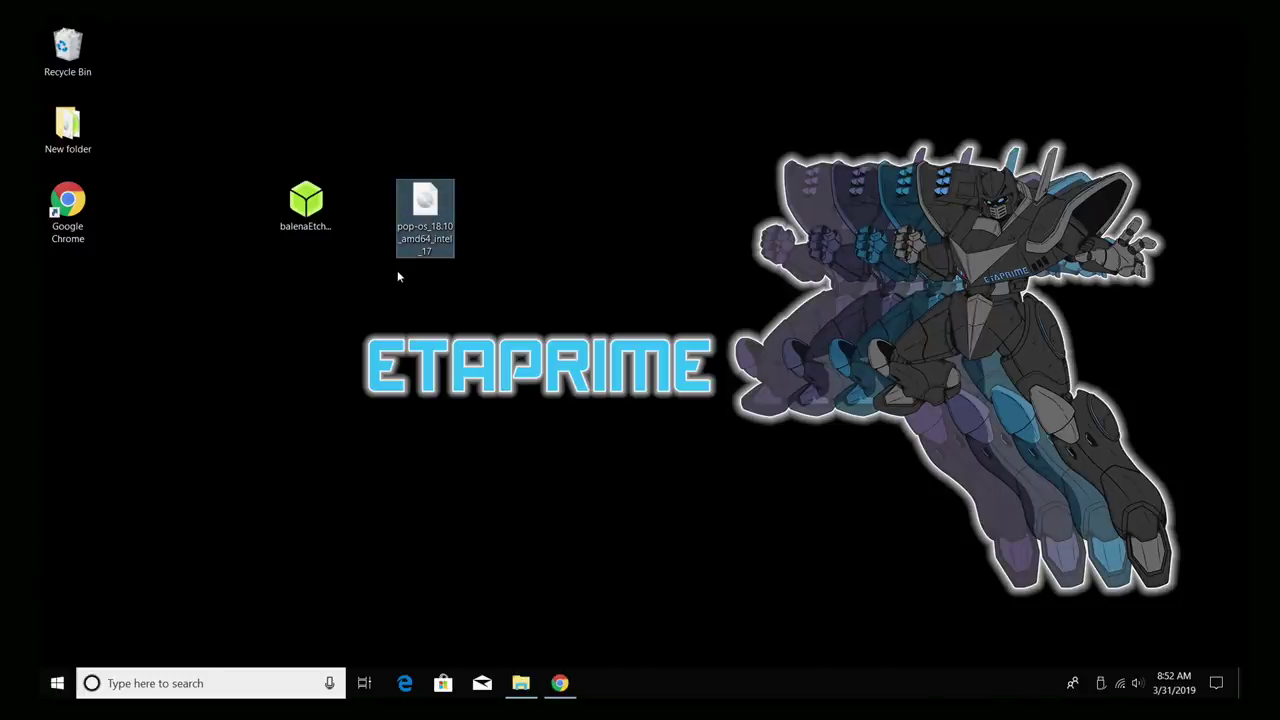
pyautogui.click(306, 207)
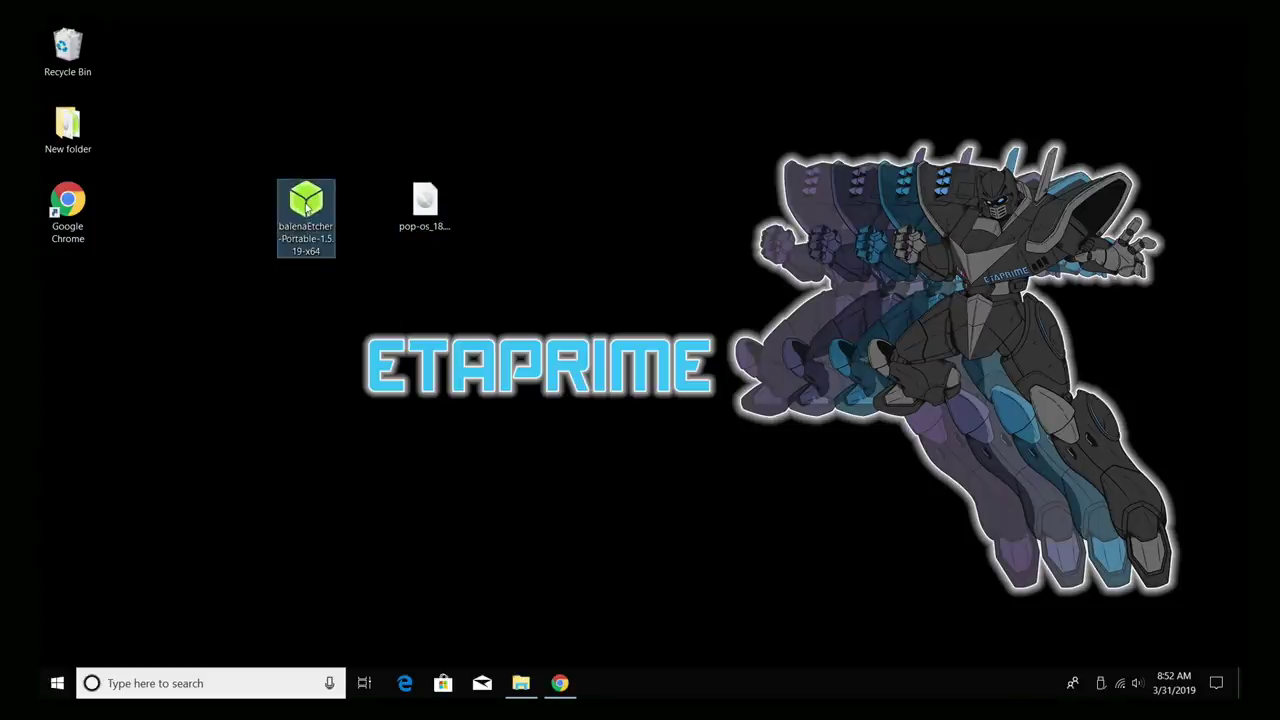
pyautogui.doubleClick(306, 207)
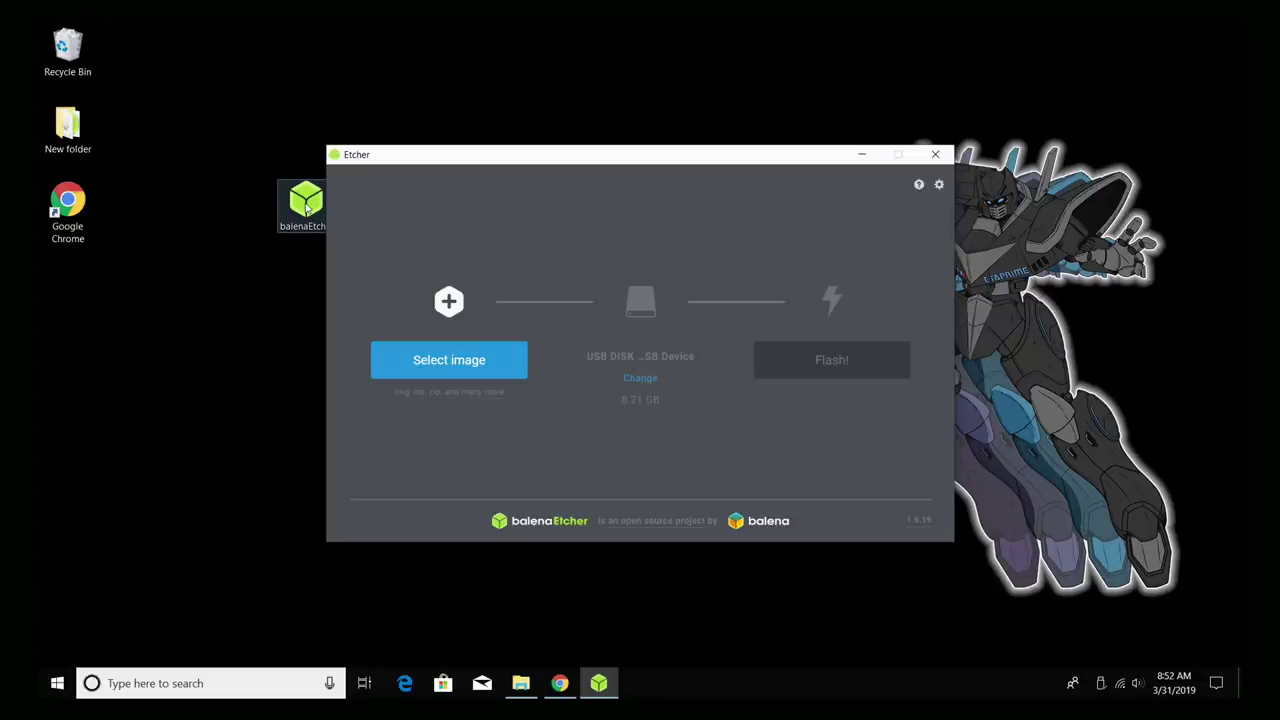
# Load the pop-os_18.10_amd64_intel ISO and confirm the 8.21 GB USB DISK as target.
pyautogui.click(475, 364)
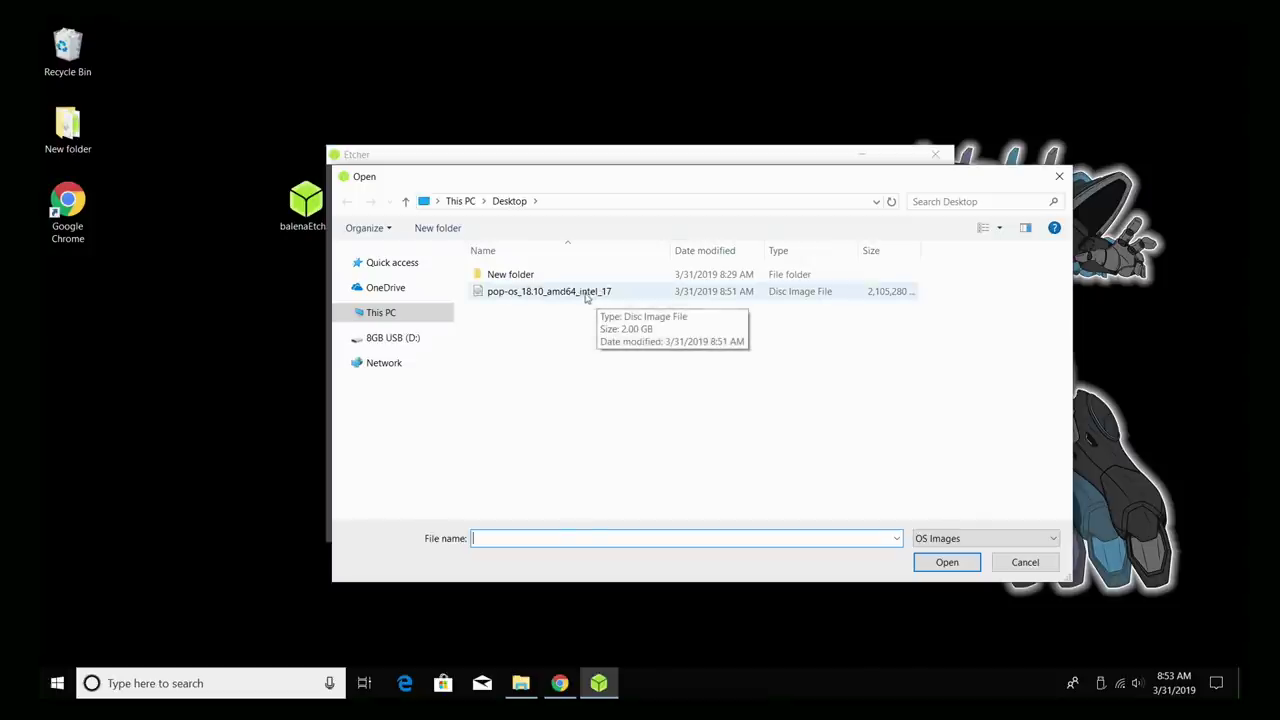
pyautogui.doubleClick(583, 292)
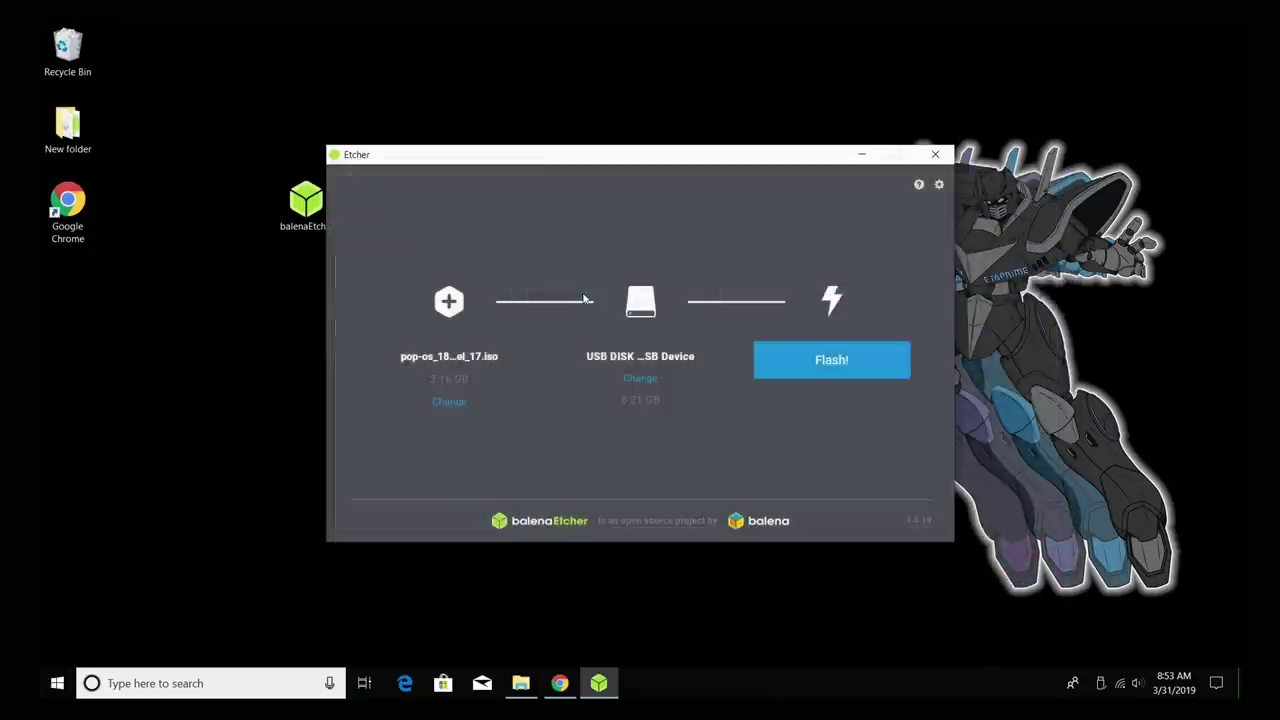
pyautogui.click(644, 380)
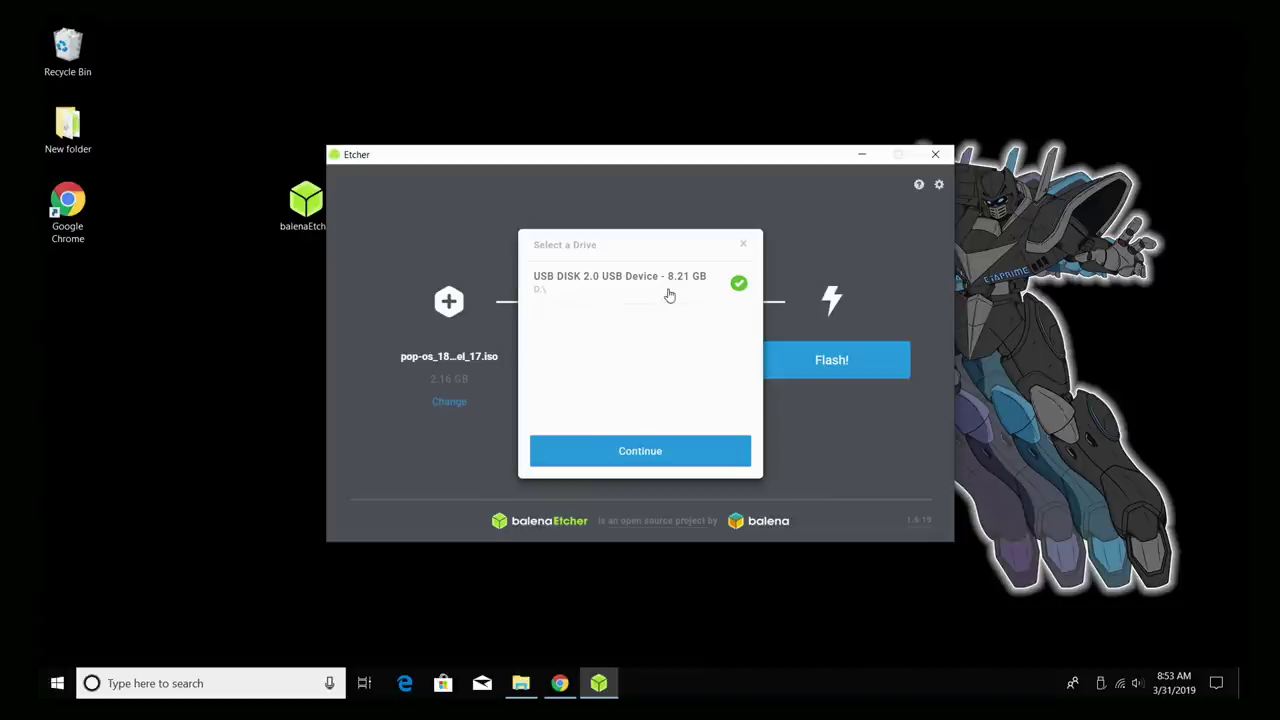
pyautogui.click(666, 452)
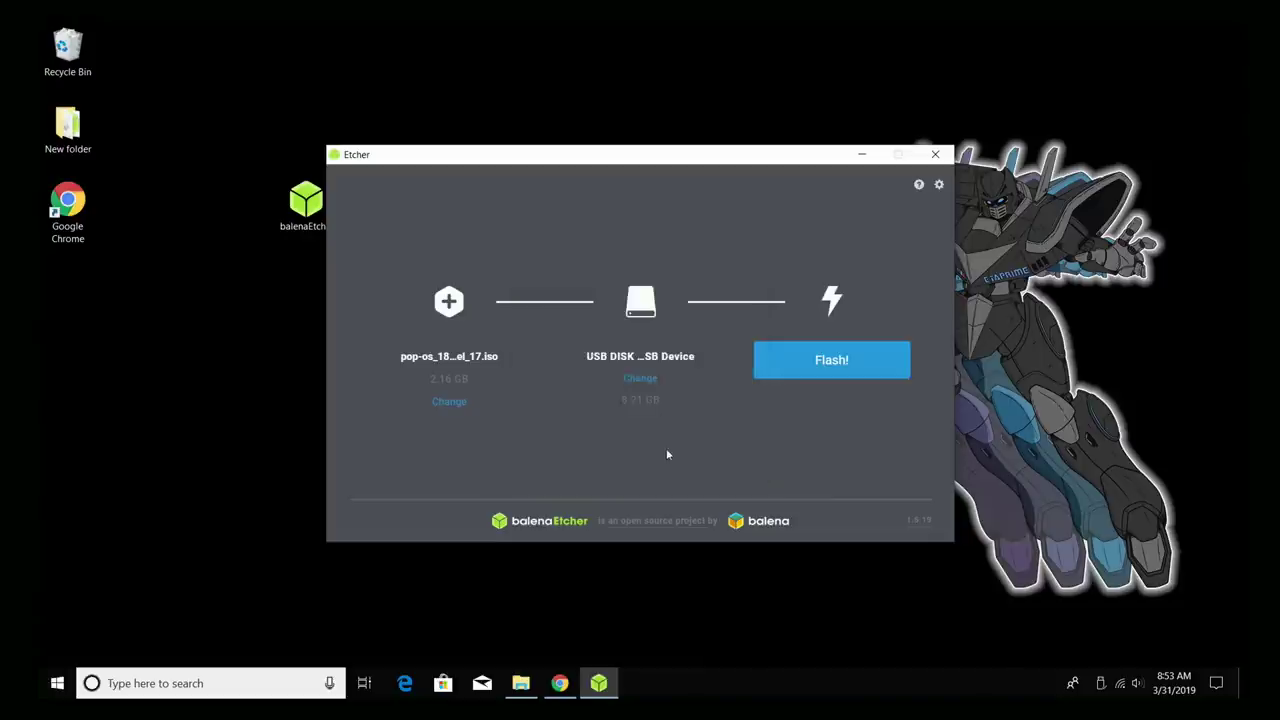
# Flash the Pop!_OS ISO onto the 8.21 GB USB drive.
pyautogui.click(834, 362)
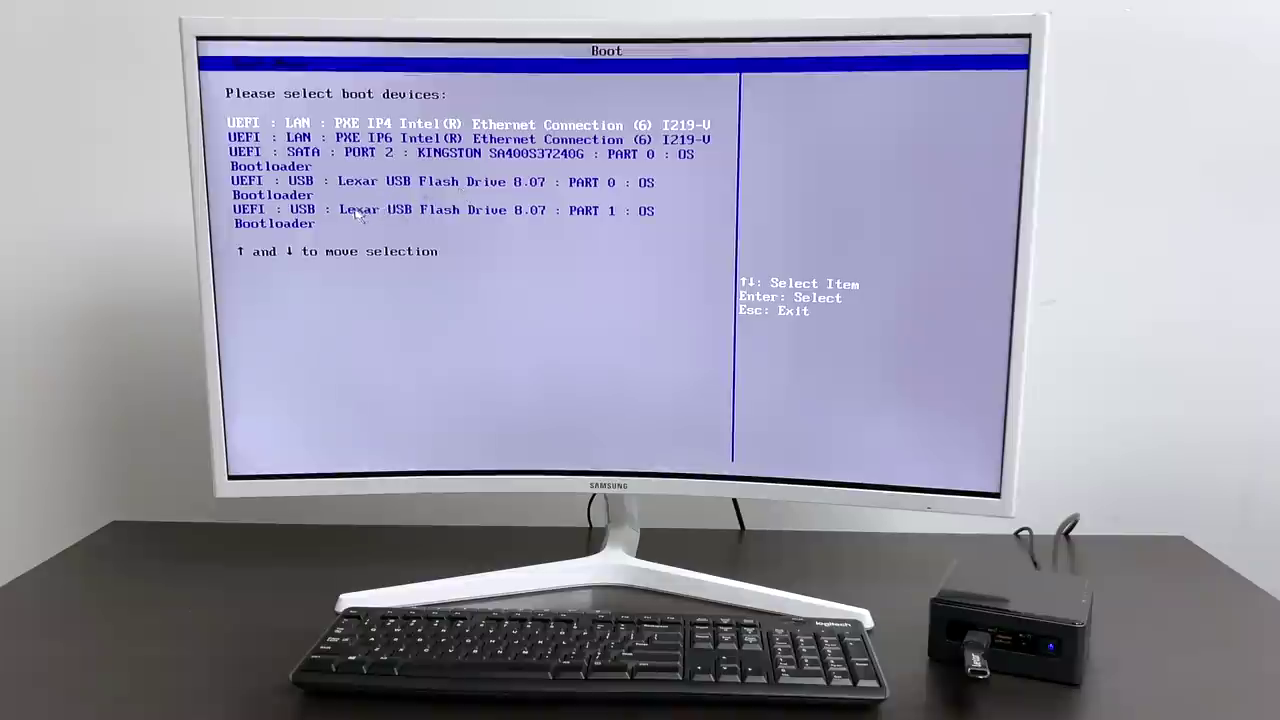
# Boot from the UEFI USB Lexar PART 0 entry and start Pop!_OS without waiting for the countdown.
pyautogui.click(297, 185)
pyautogui.press('Return')
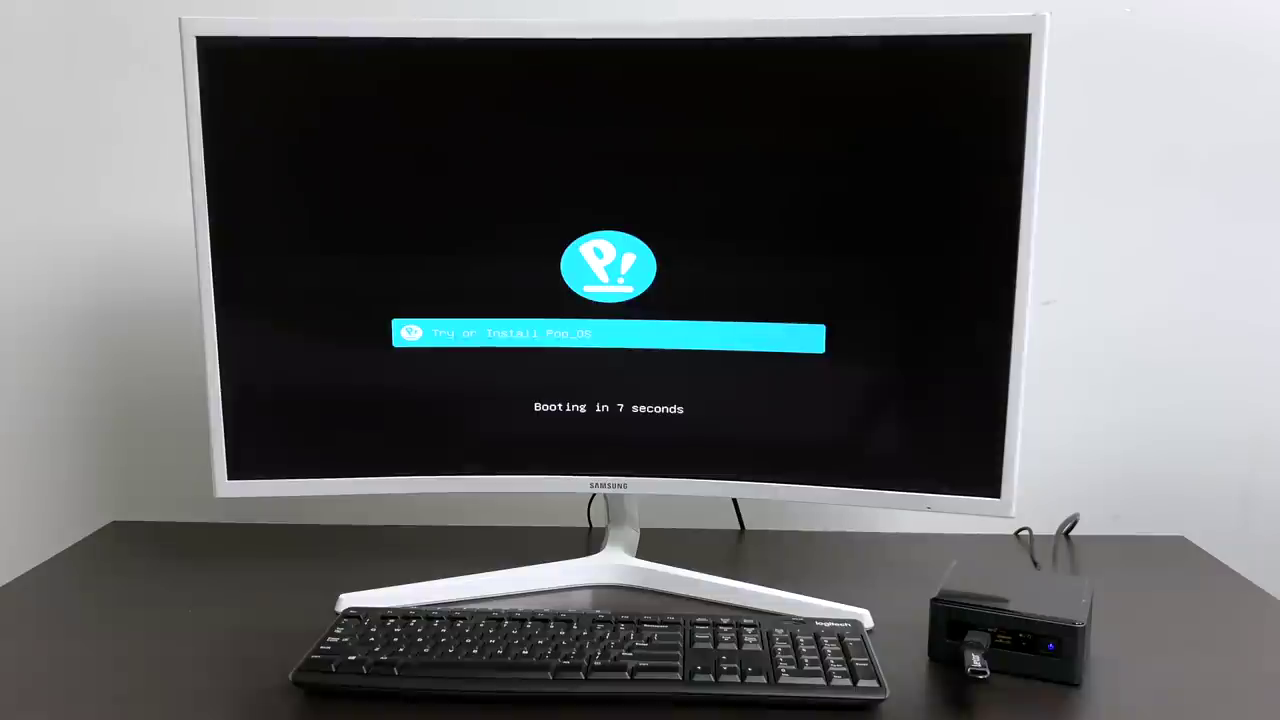
pyautogui.press('Return')
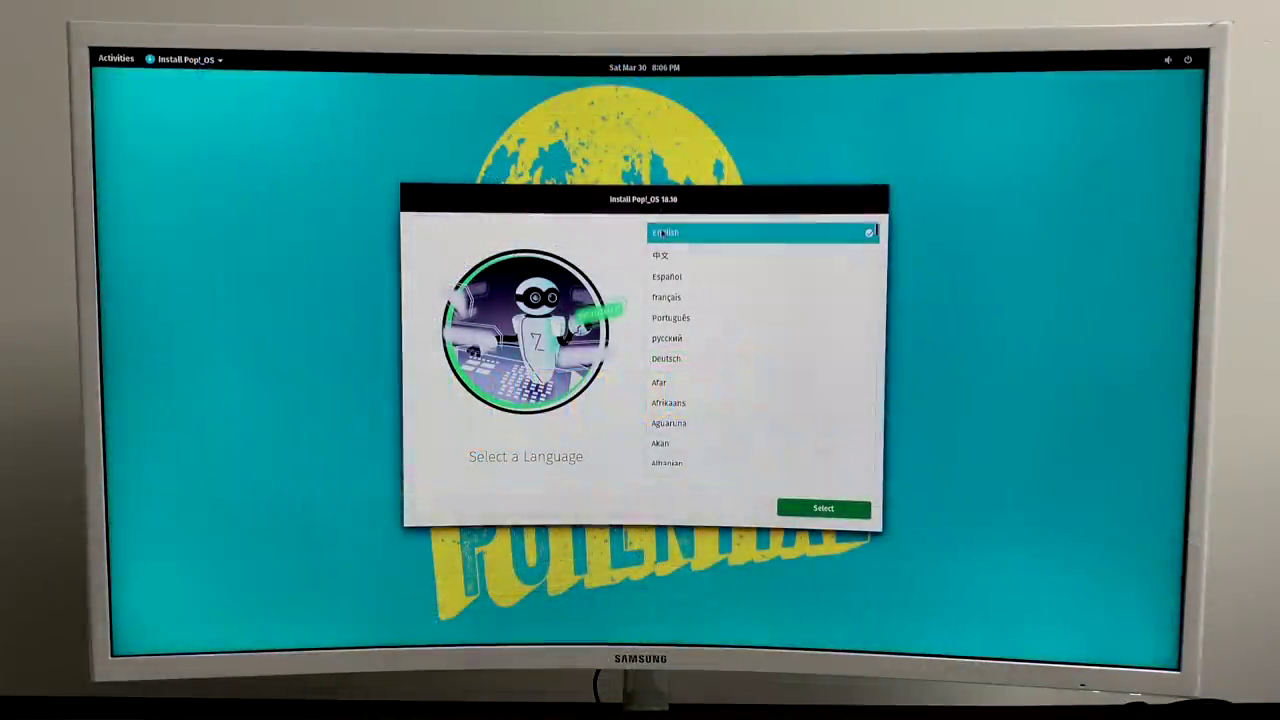
# Pick English (United States of America) and the Default English (US) keyboard layout.
pyautogui.click(661, 235)
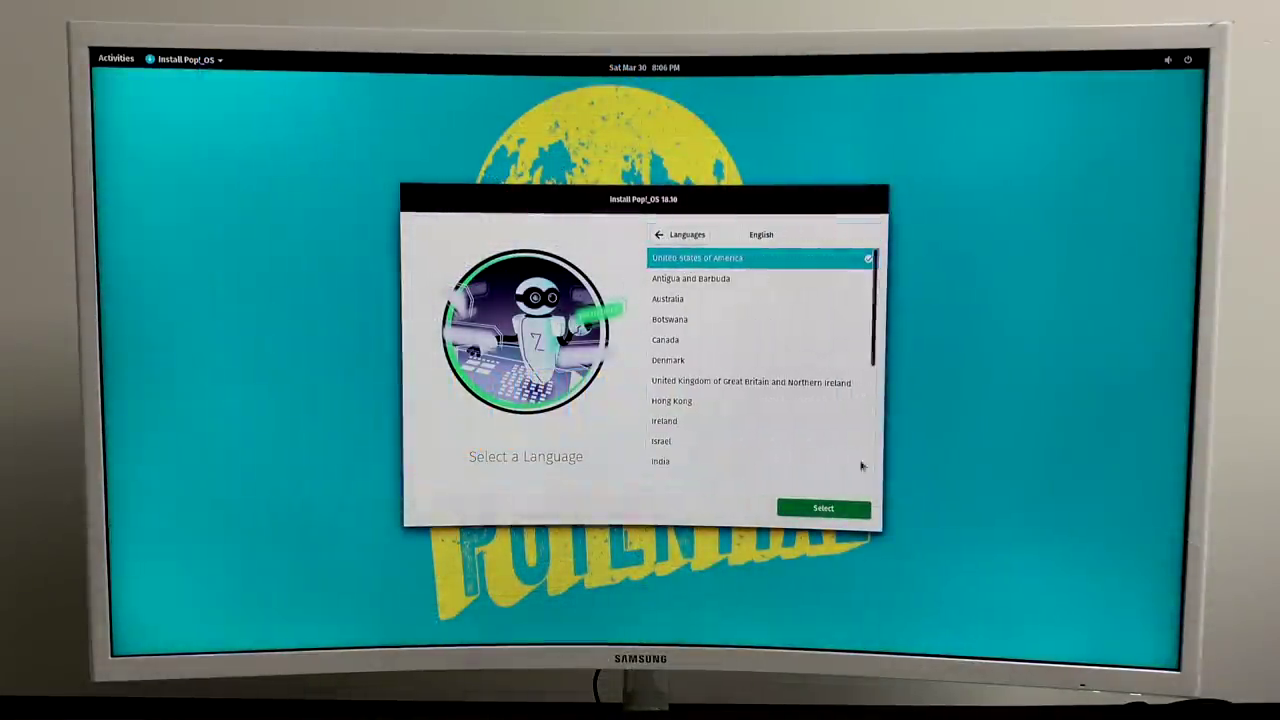
pyautogui.click(823, 508)
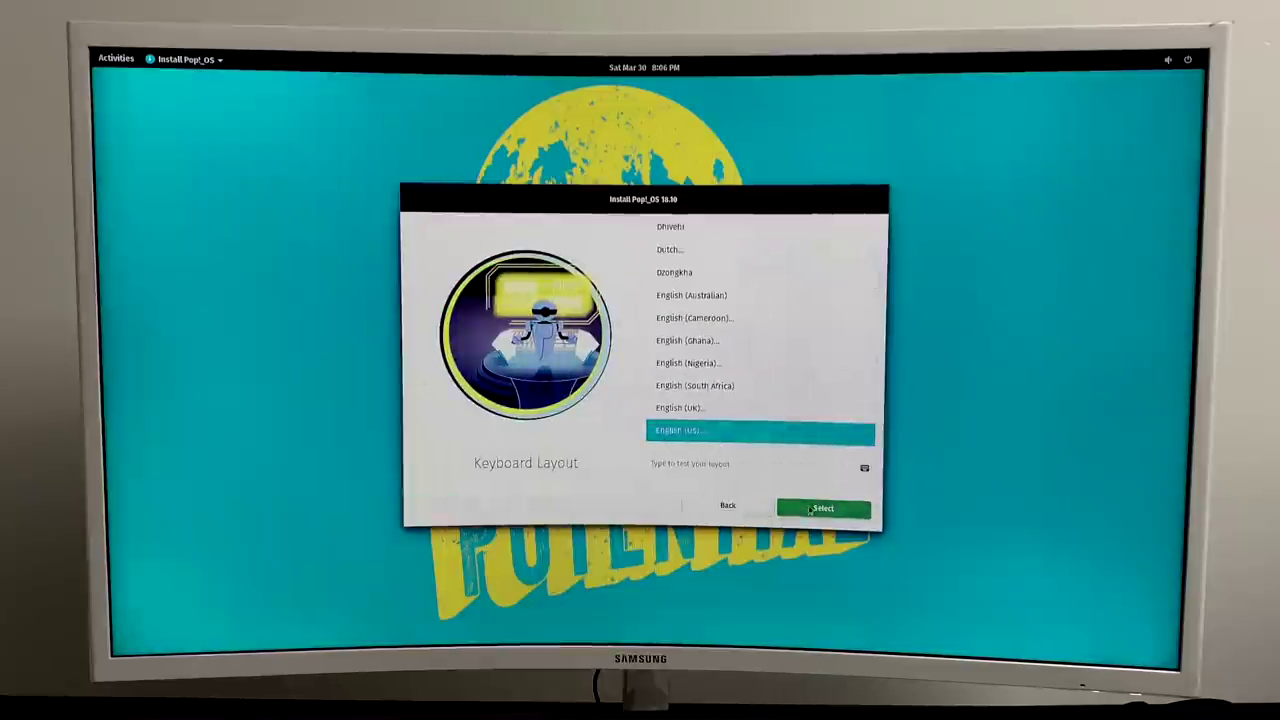
pyautogui.click(810, 510)
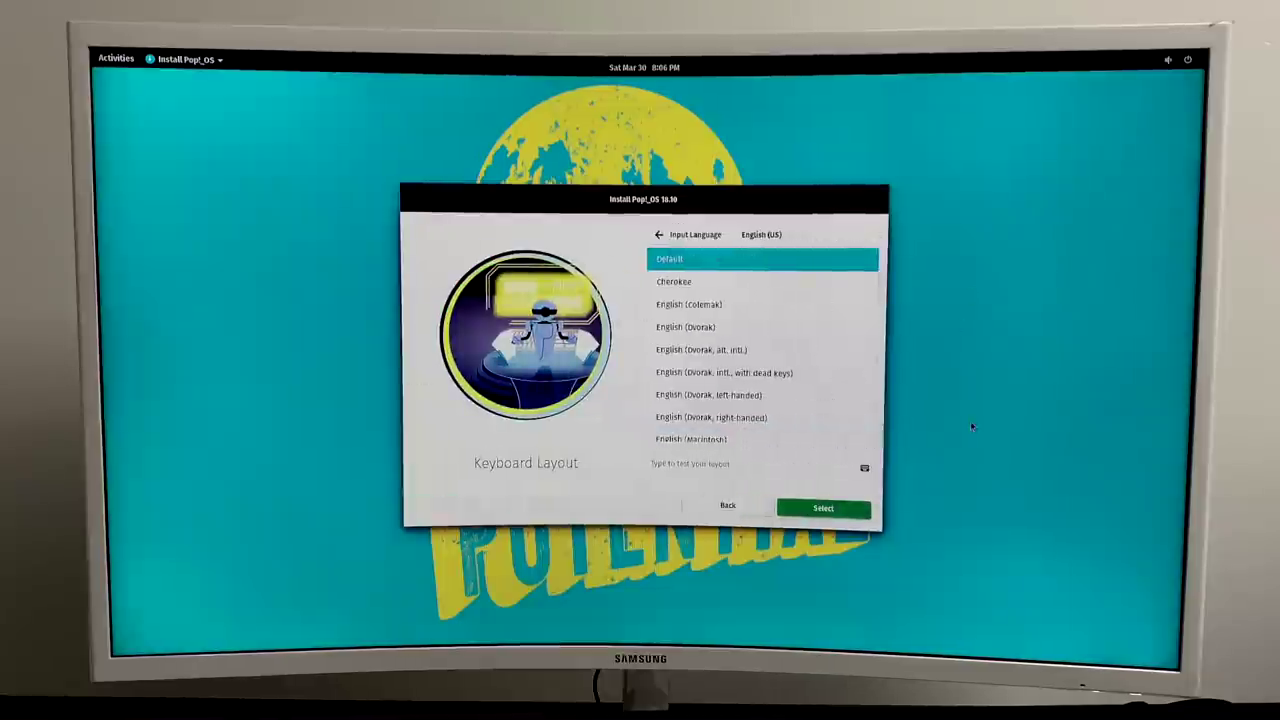
pyautogui.click(822, 509)
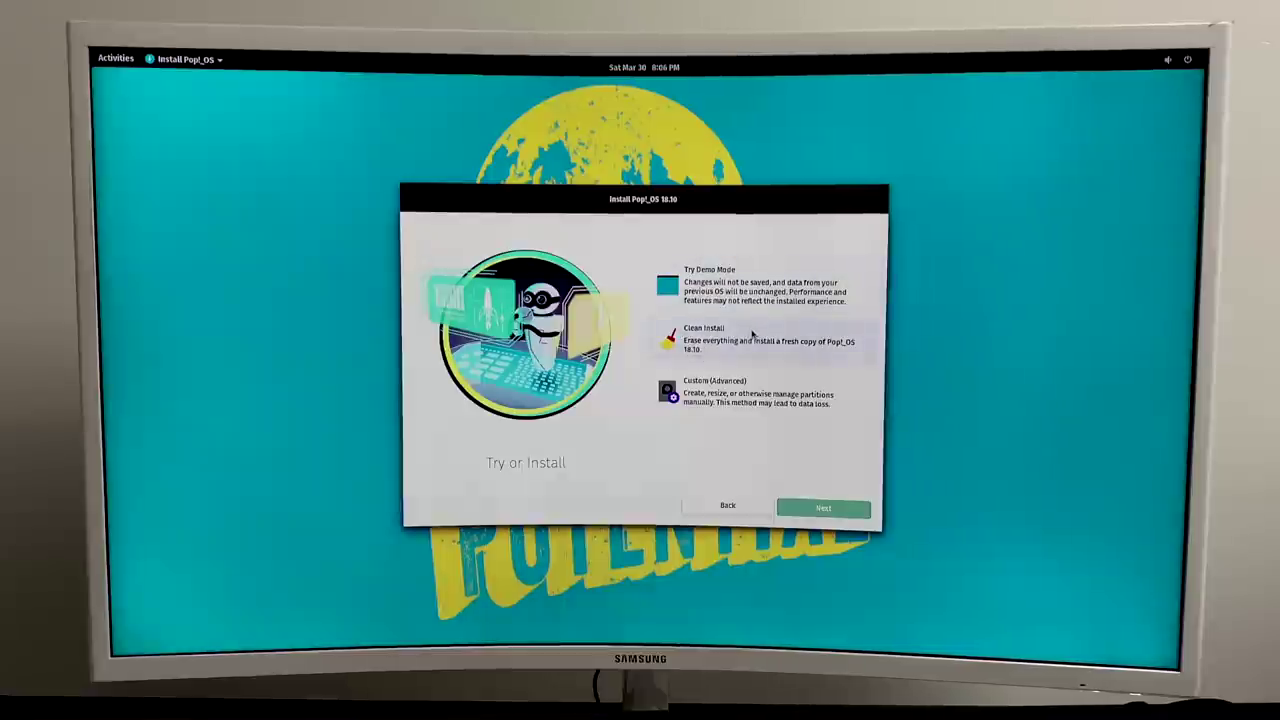
# Choose Clean Install on the ATA KINGSTON SA400S3 drive and erase it for installation.
pyautogui.click(750, 337)
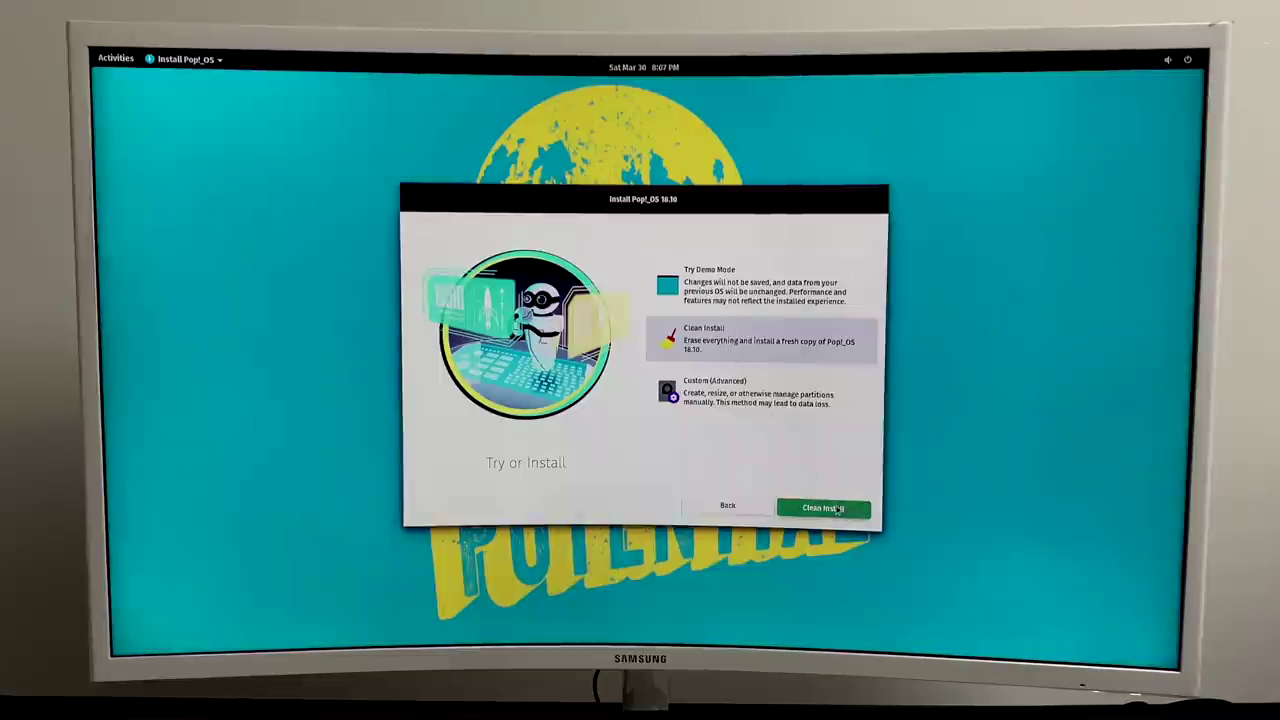
pyautogui.click(838, 509)
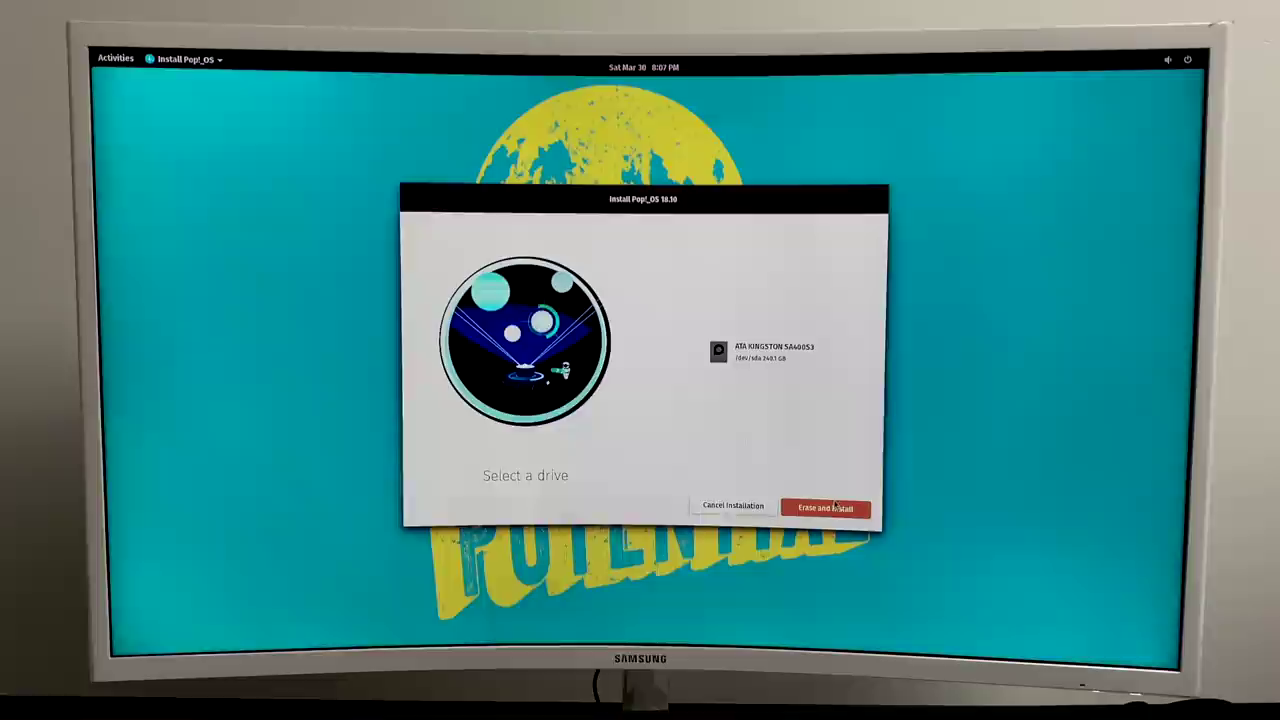
pyautogui.click(749, 350)
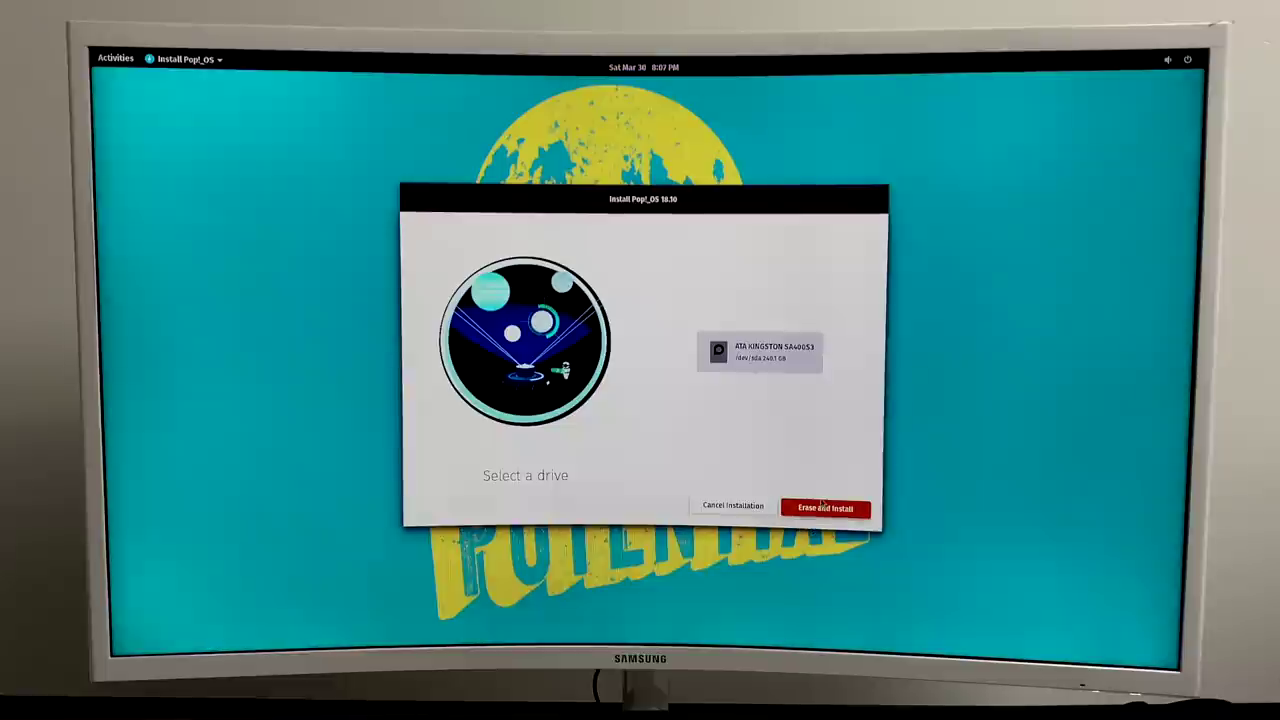
pyautogui.click(818, 510)
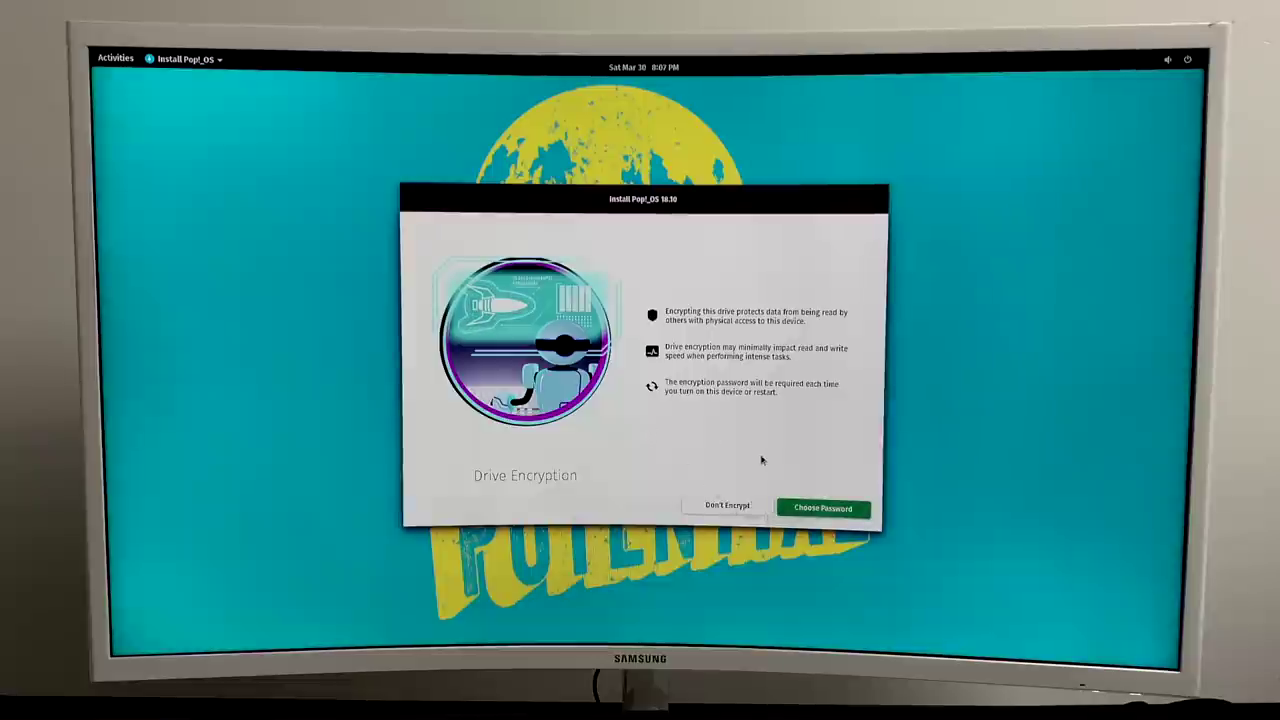
# Back out of the encryption password and choose Don't Encrypt so installation begins.
pyautogui.click(820, 507)
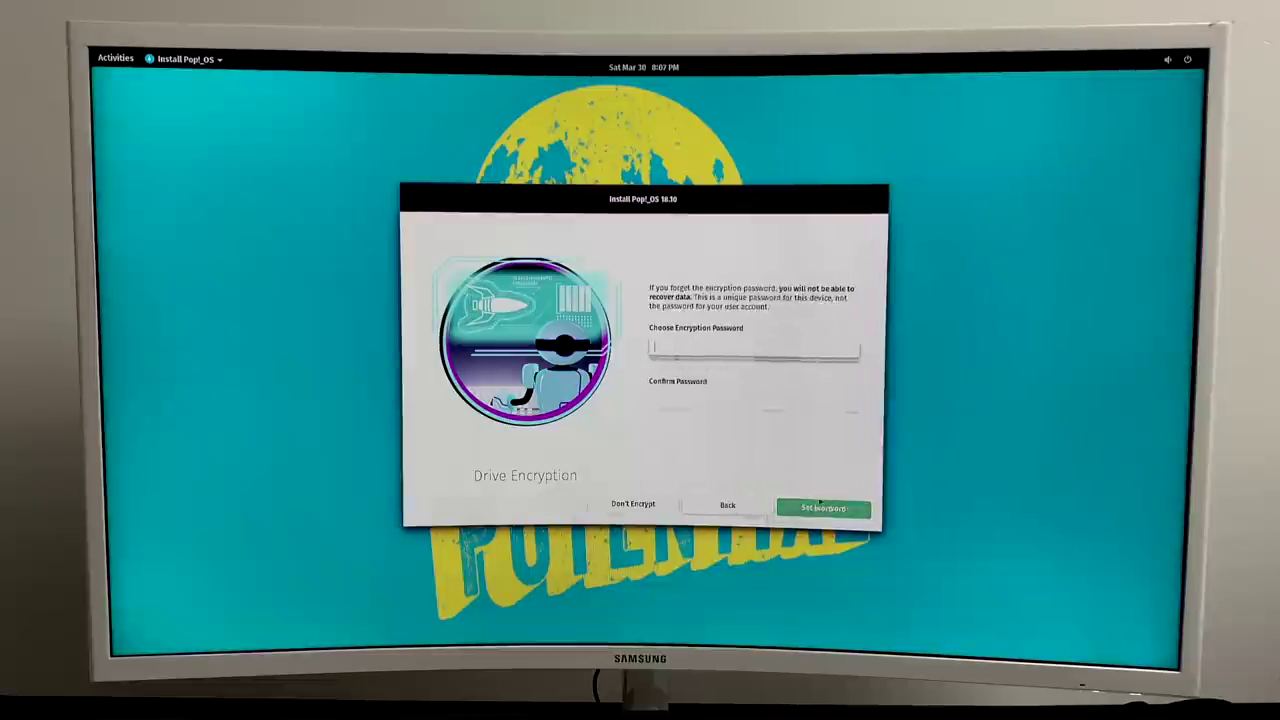
pyautogui.click(685, 347)
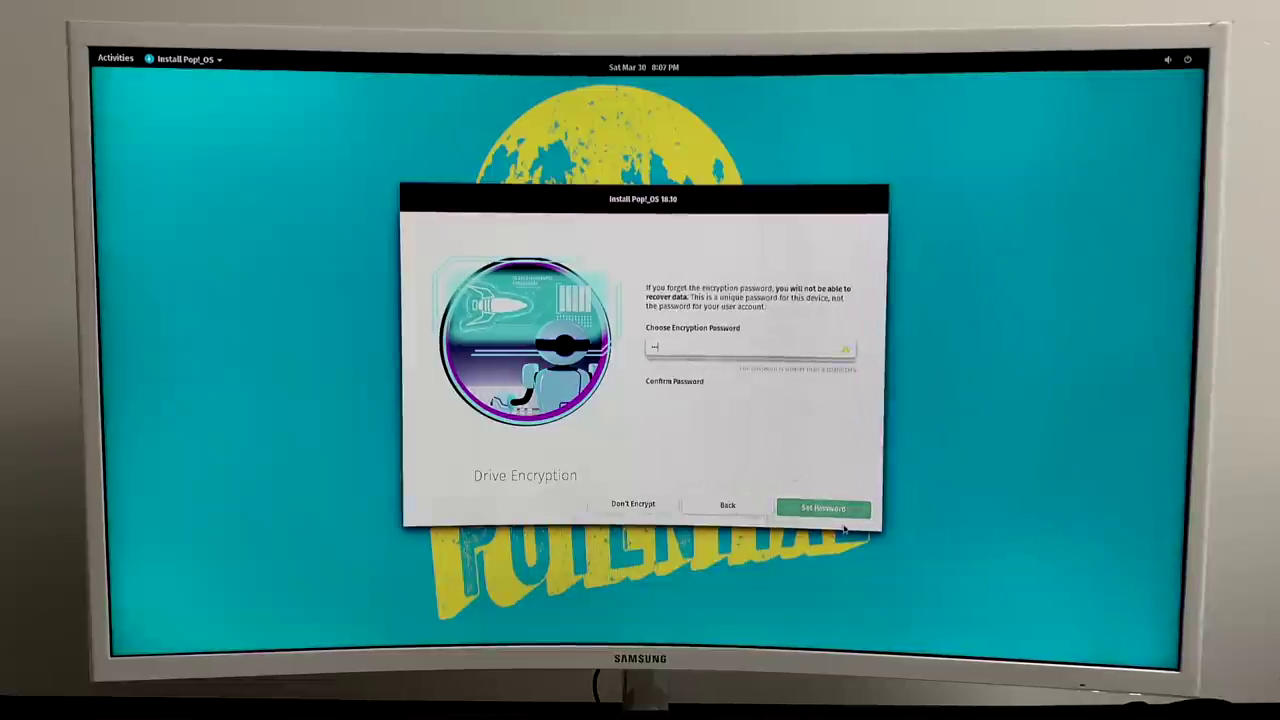
pyautogui.write('abc')
pyautogui.click(727, 505)
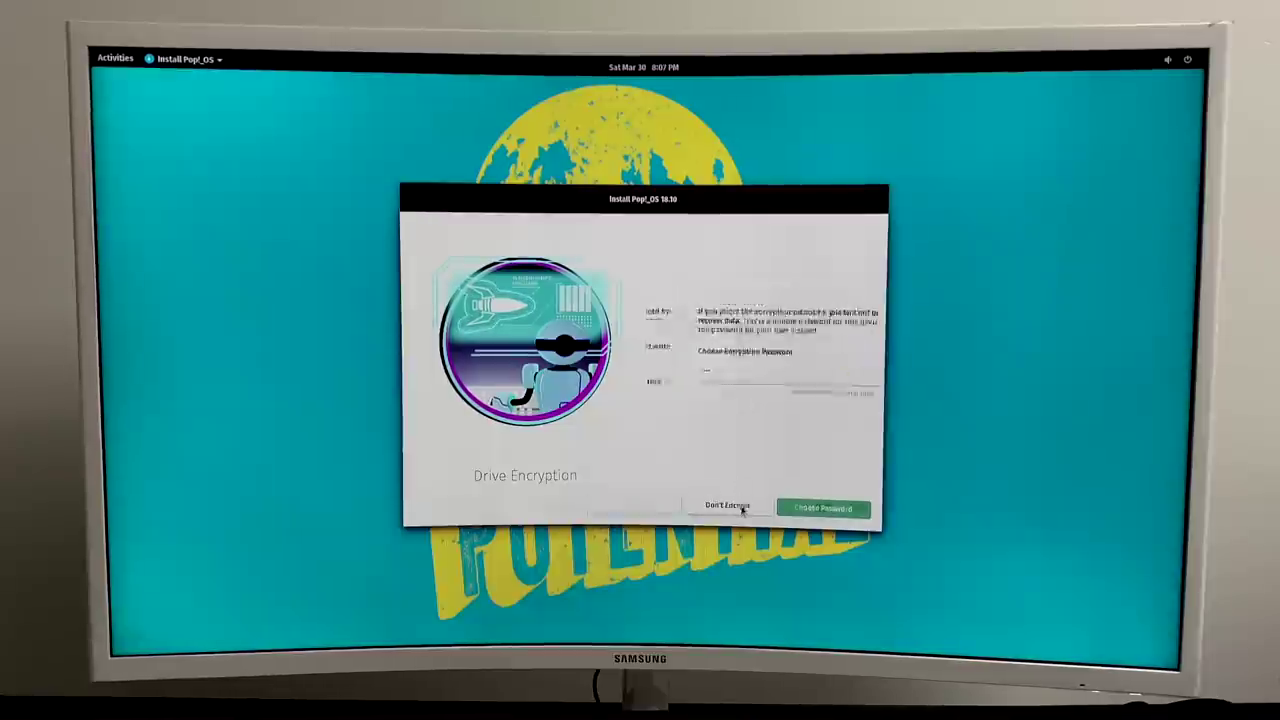
pyautogui.click(734, 505)
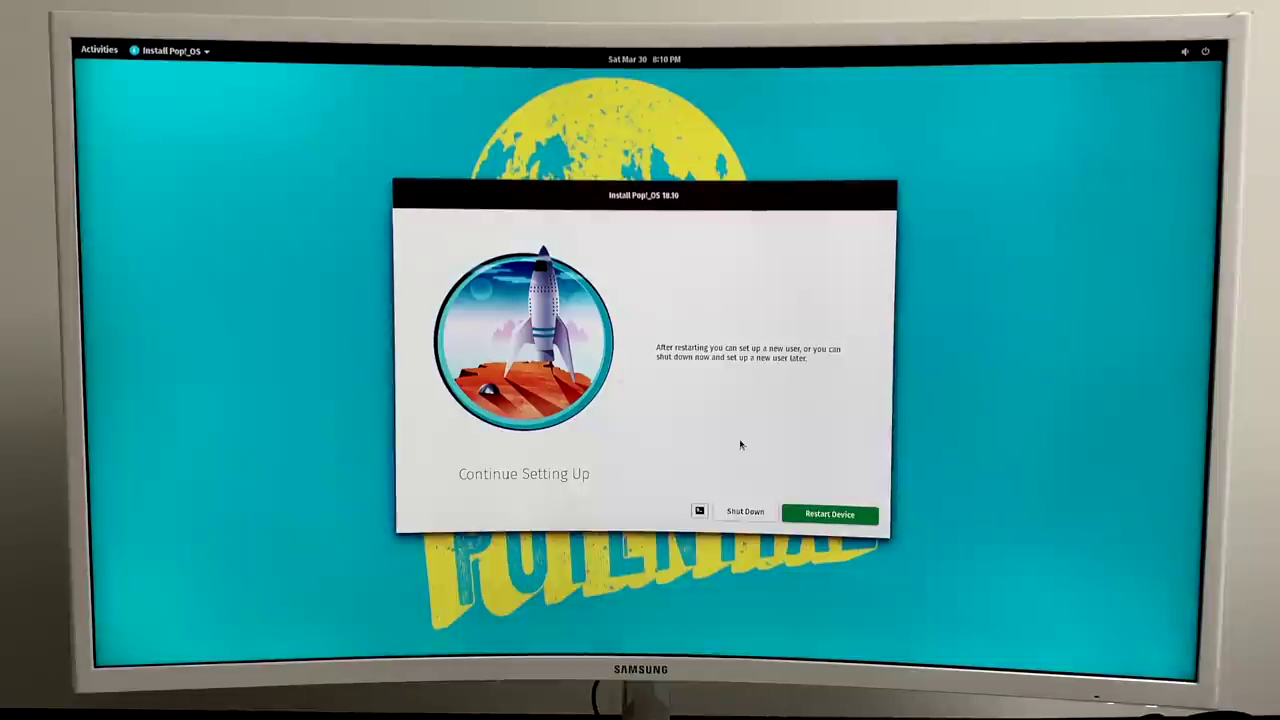
# Restart the device from the Continue Setting Up page once installation completes.
pyautogui.click(829, 514)
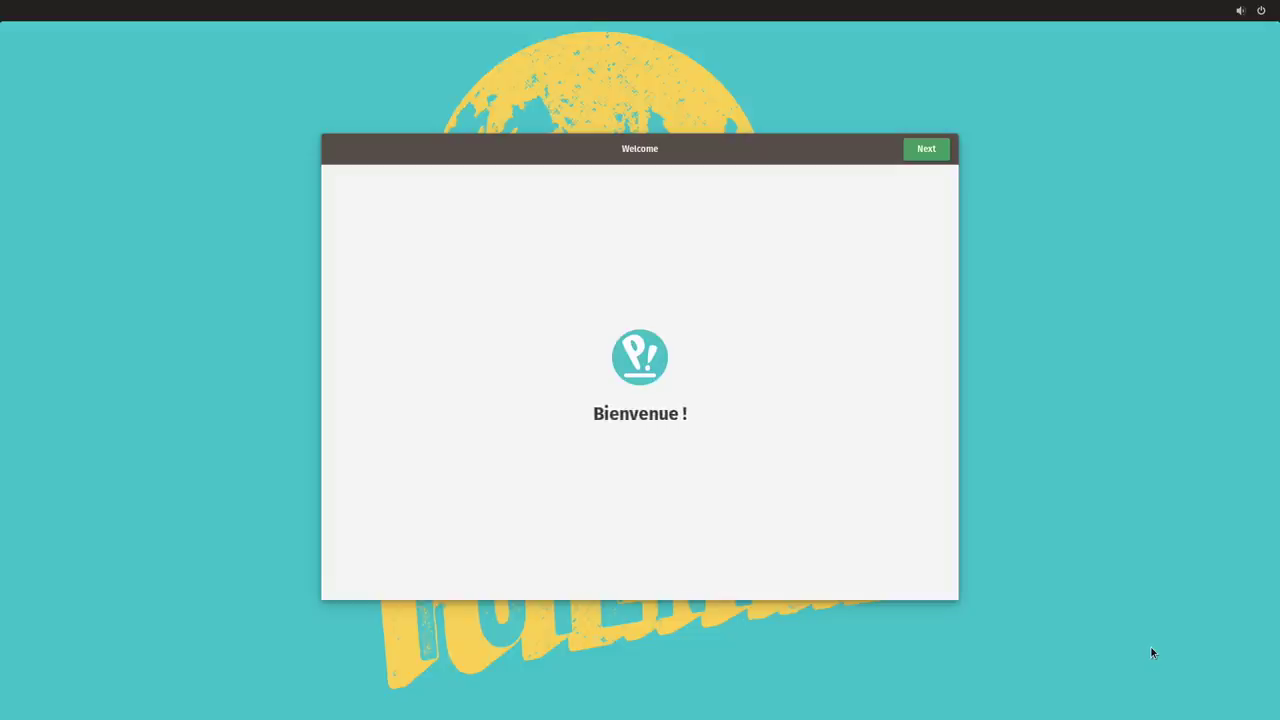
# Pass the Welcome and Typing pages and join the we got wifi-5G network with its password.
pyautogui.click(922, 150)
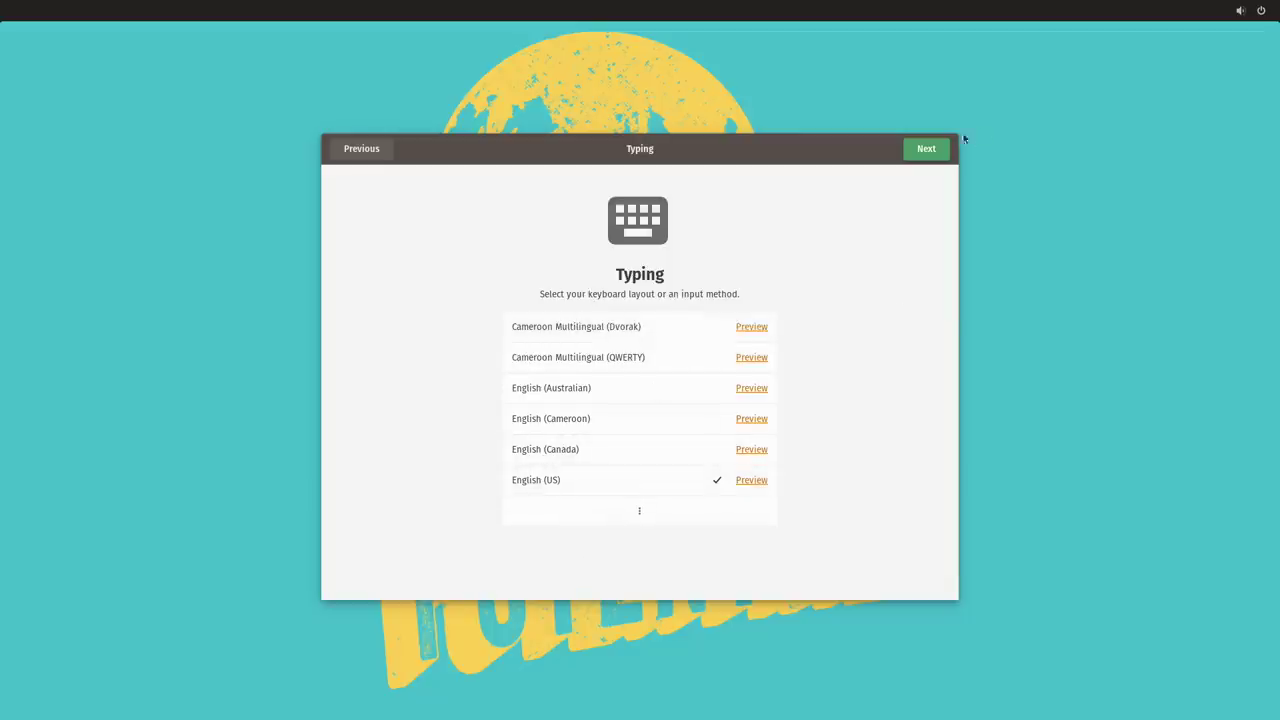
pyautogui.click(926, 150)
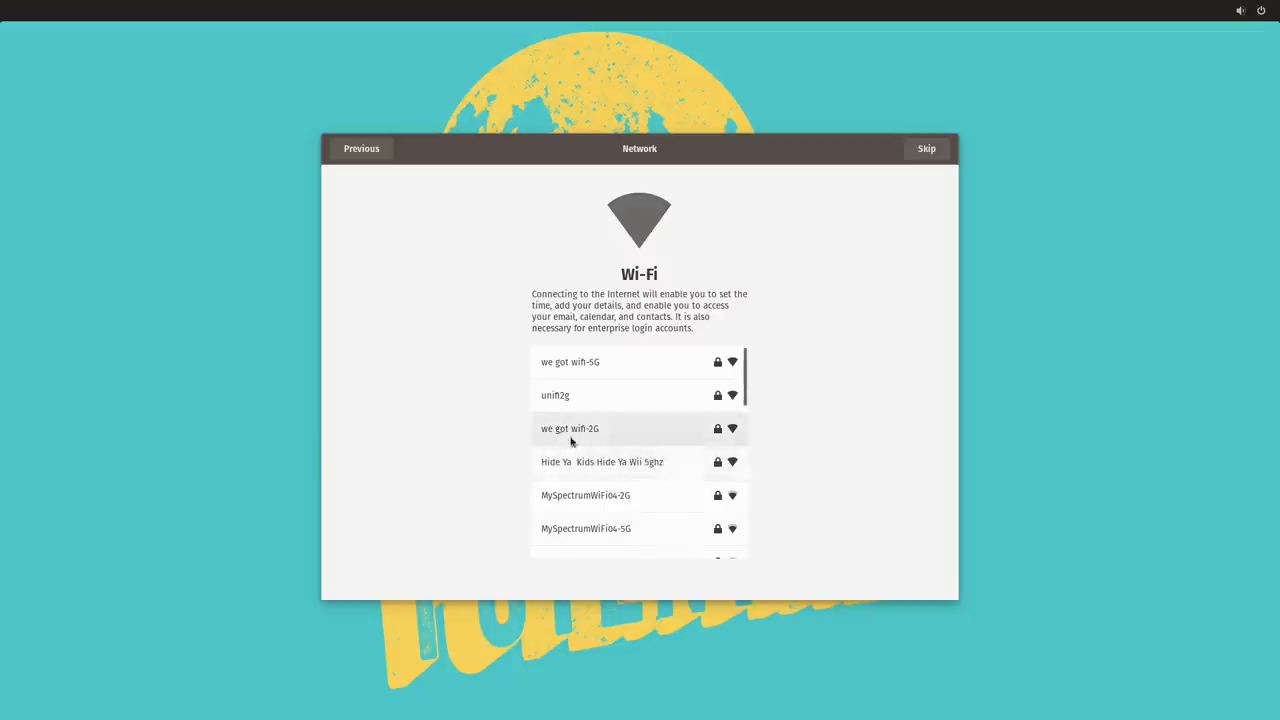
pyautogui.click(614, 364)
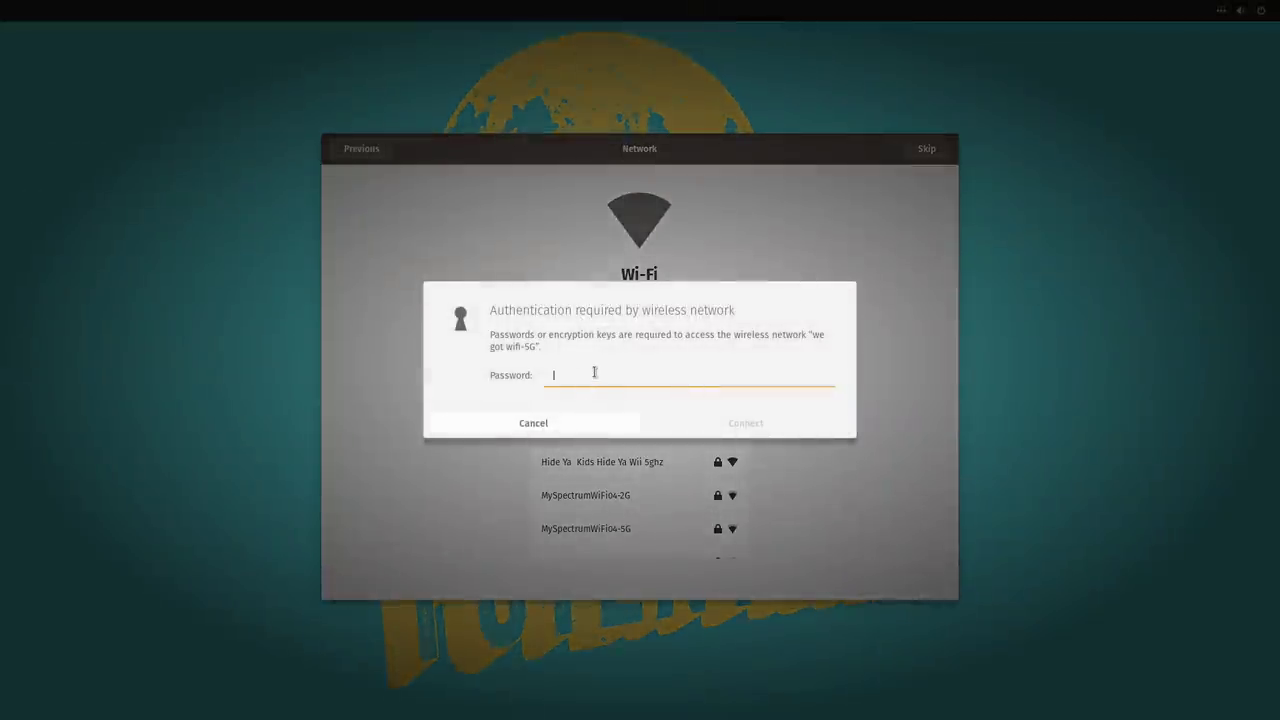
pyautogui.write('********')
pyautogui.press('Return')
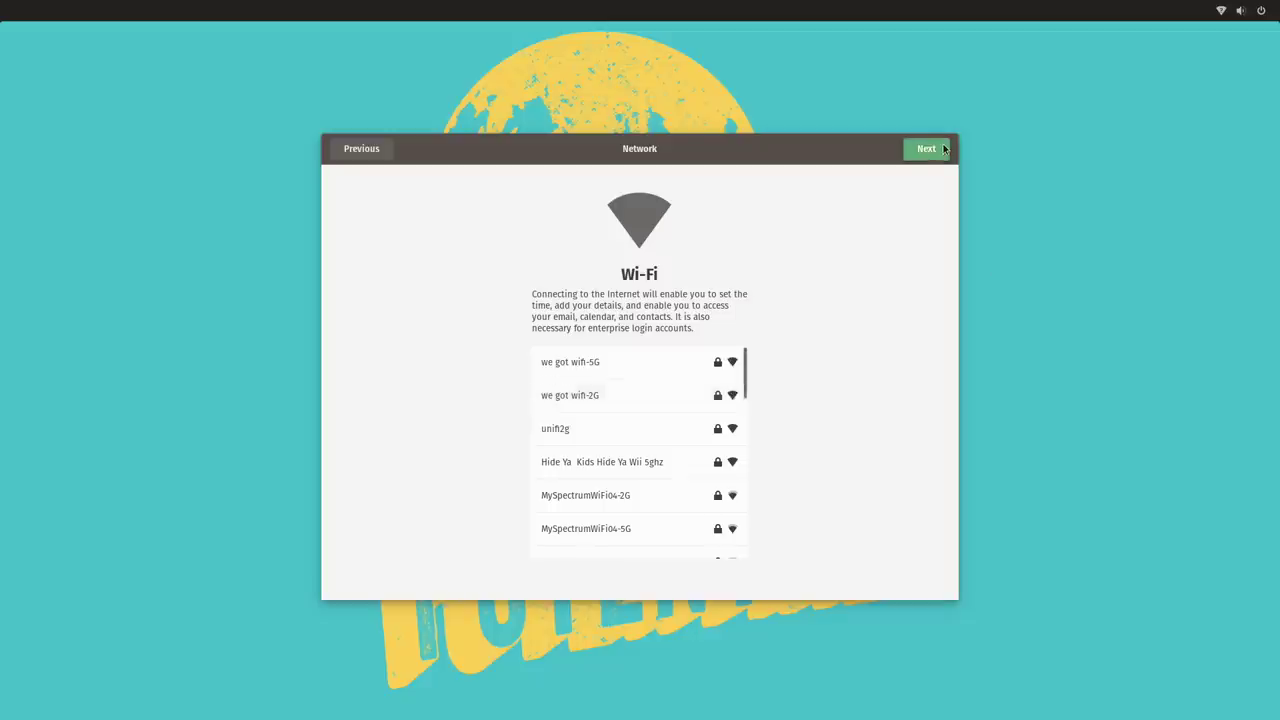
pyautogui.click(926, 149)
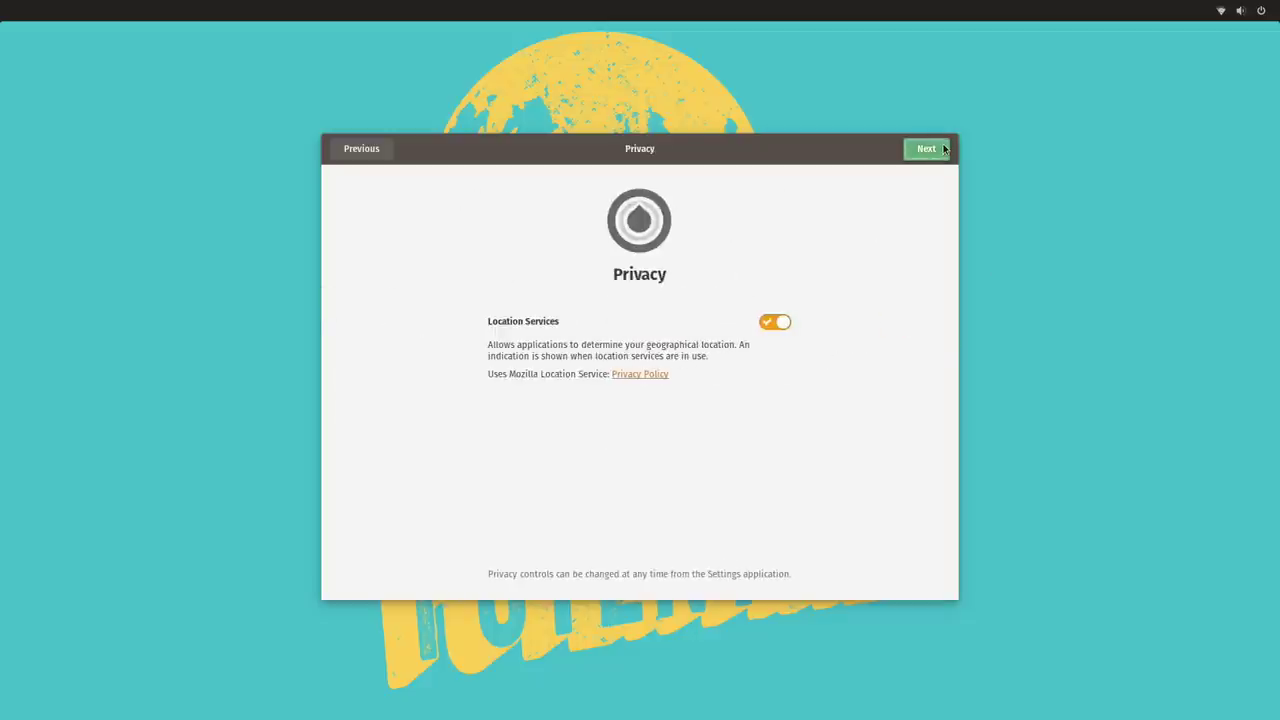
# Turn off Location Services, set the Albany, New York time zone, and skip online accounts.
pyautogui.click(784, 322)
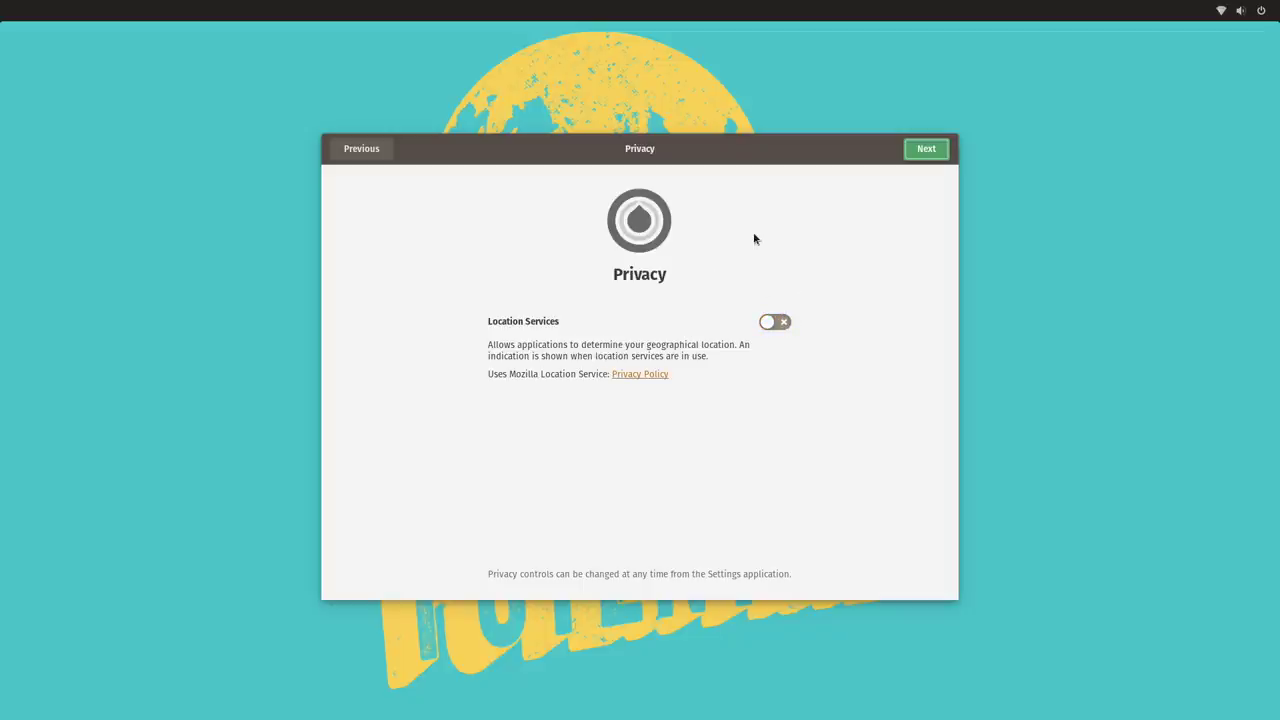
pyautogui.click(926, 149)
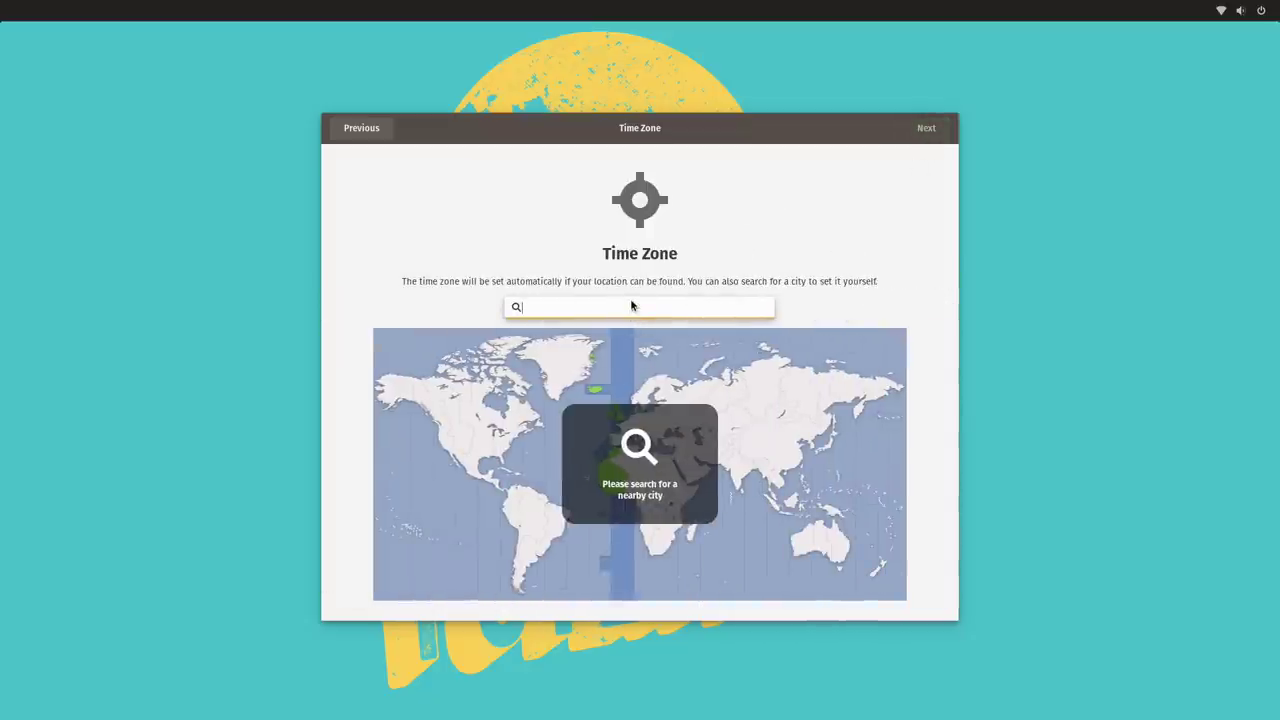
pyautogui.write('new york')
pyautogui.press('Return')
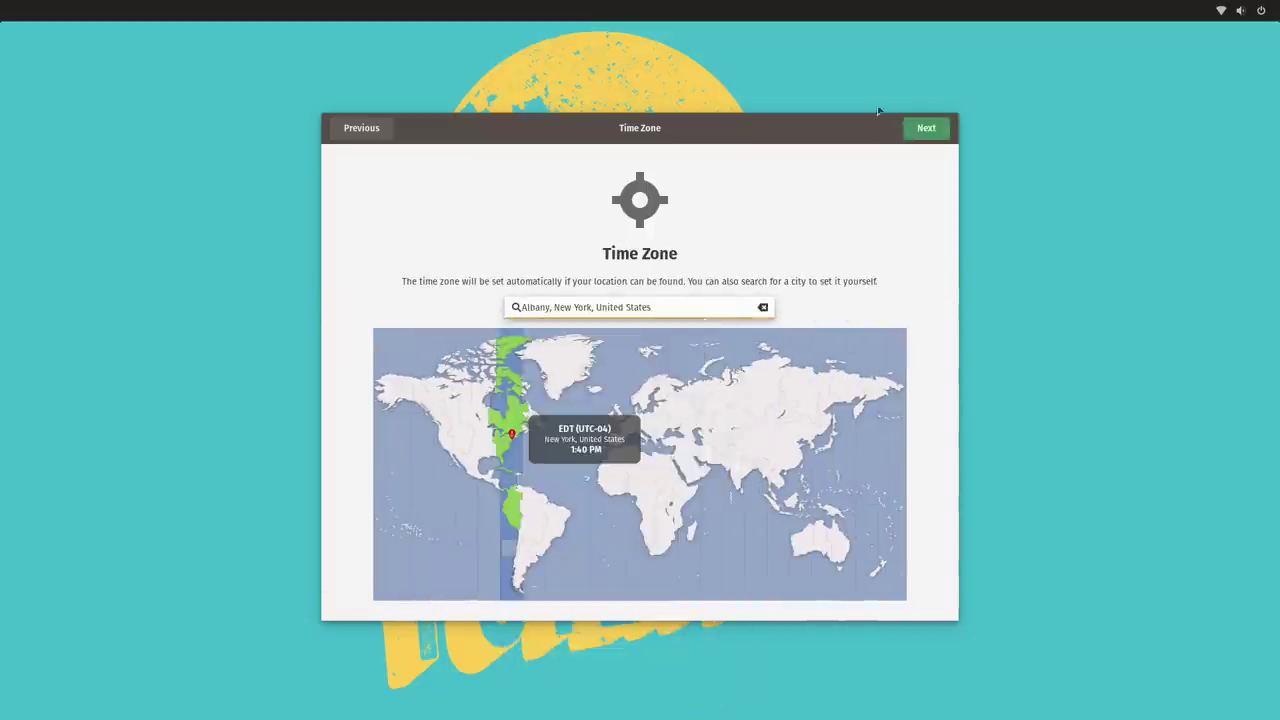
pyautogui.click(943, 128)
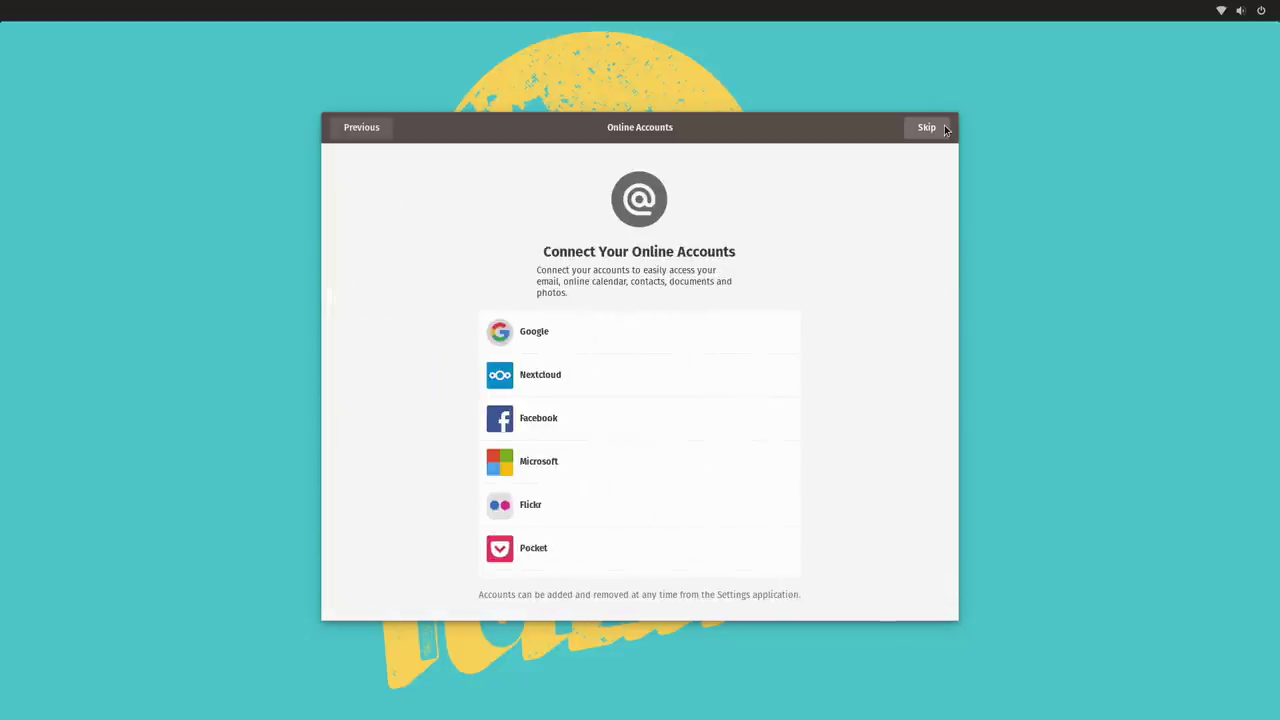
pyautogui.click(928, 127)
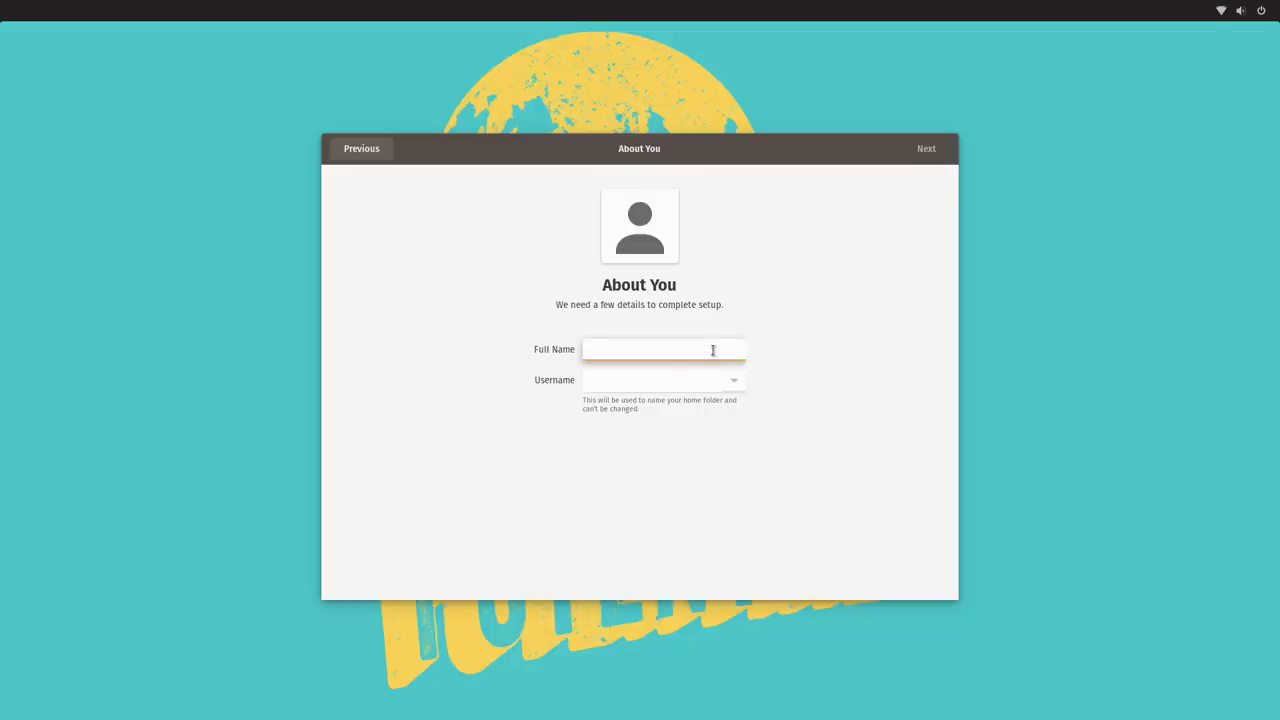
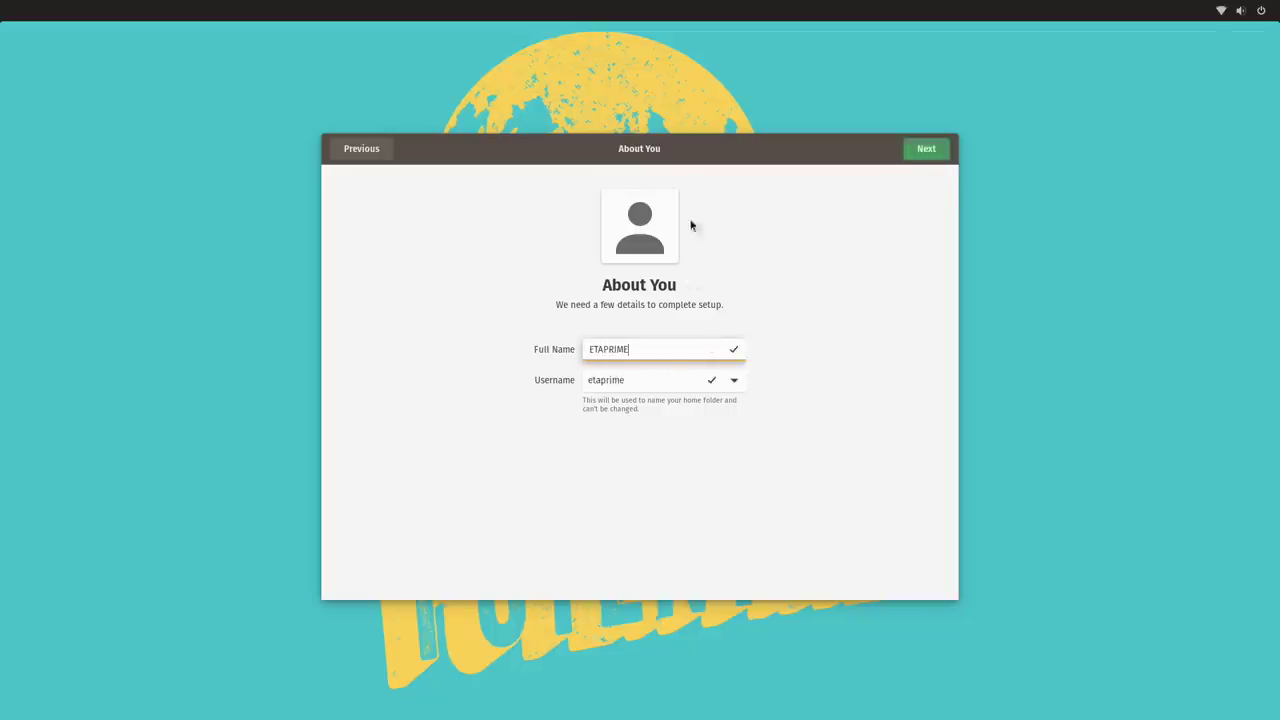
# Enter the user's full name, set the account password, and start using Pop!_OS.
pyautogui.click(927, 149)
pyautogui.write('12')
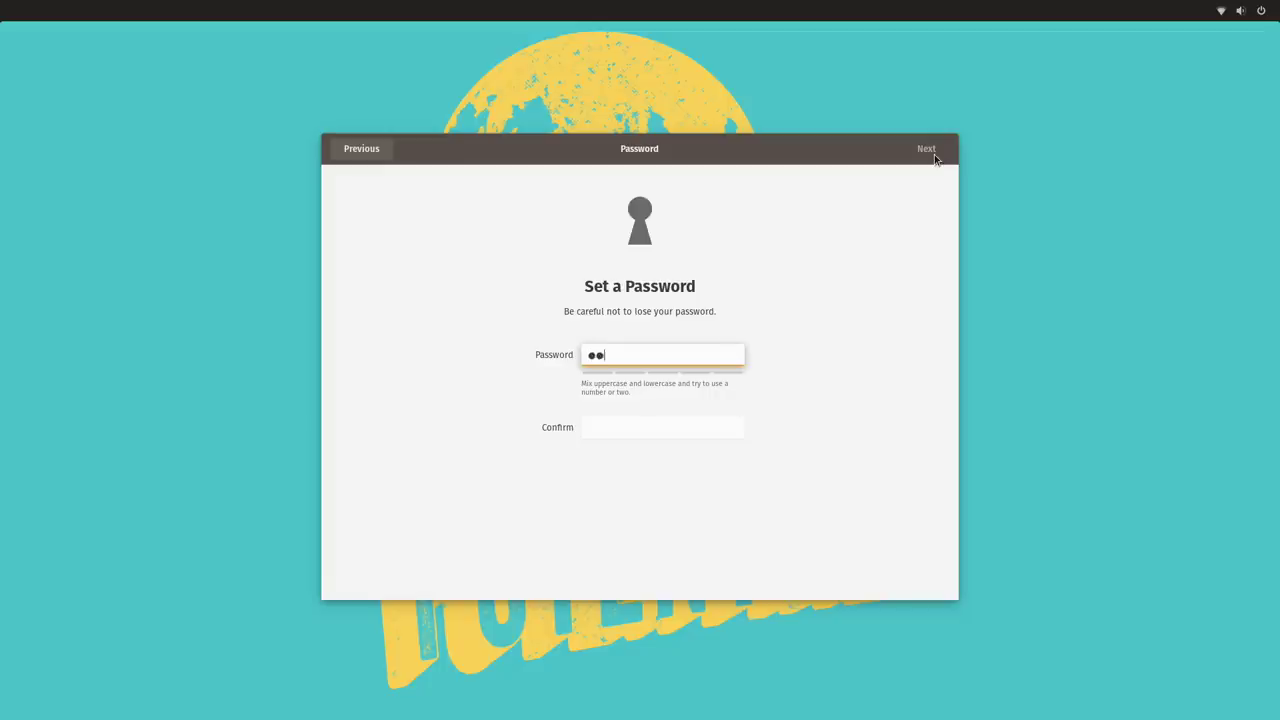
pyautogui.write('3')
pyautogui.click(655, 427)
pyautogui.write('123')
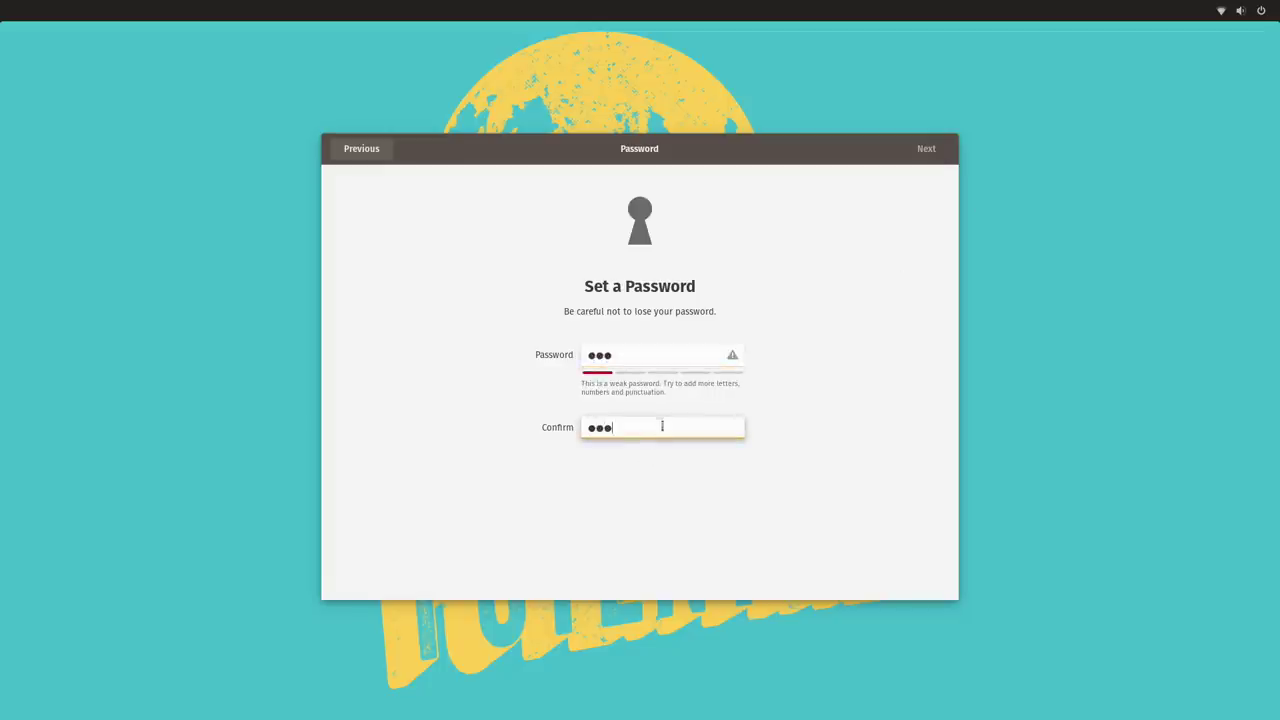
pyautogui.click(922, 152)
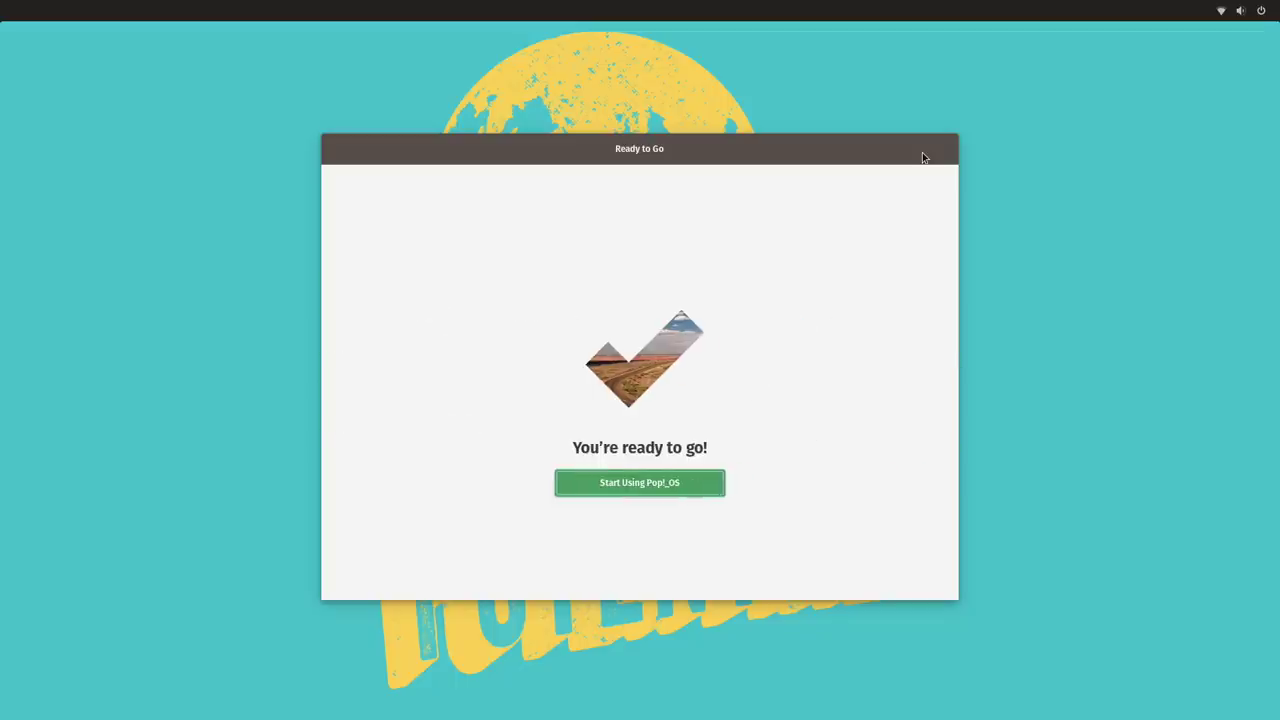
pyautogui.click(690, 487)
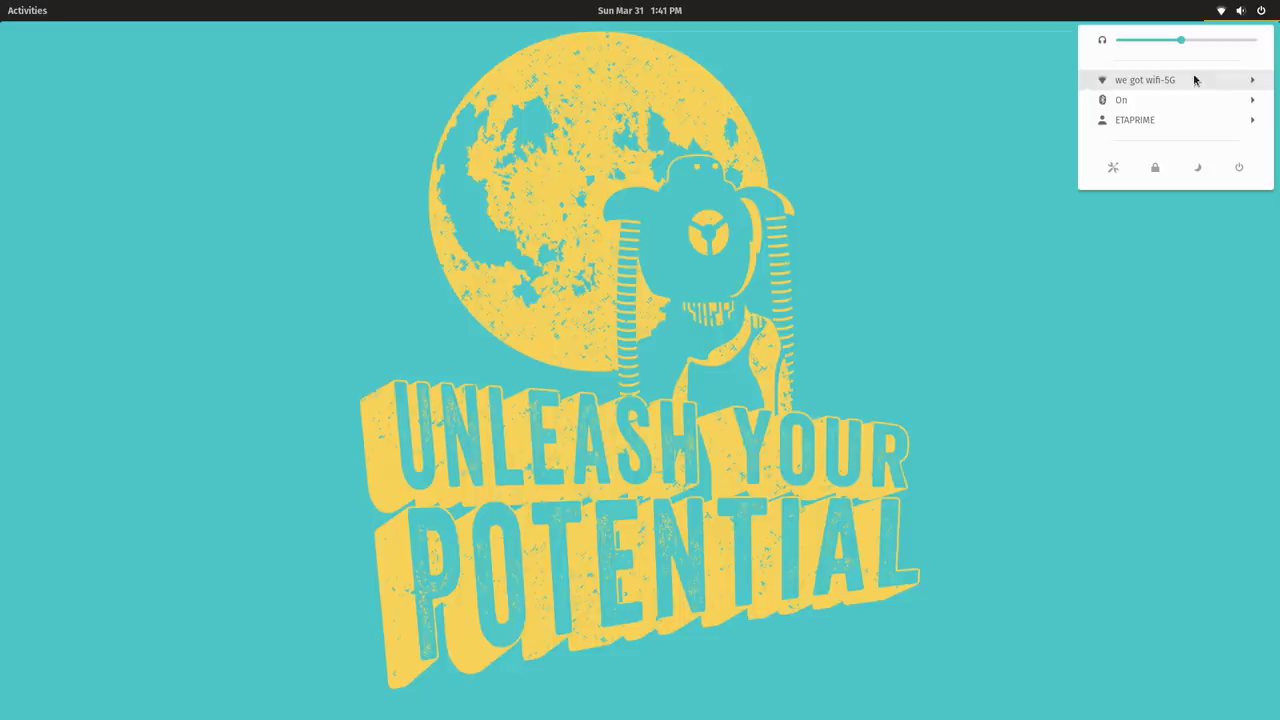
# Open Settings from the user menu and view the About page showing Pop!_OS 18.10 details.
pyautogui.click(1155, 121)
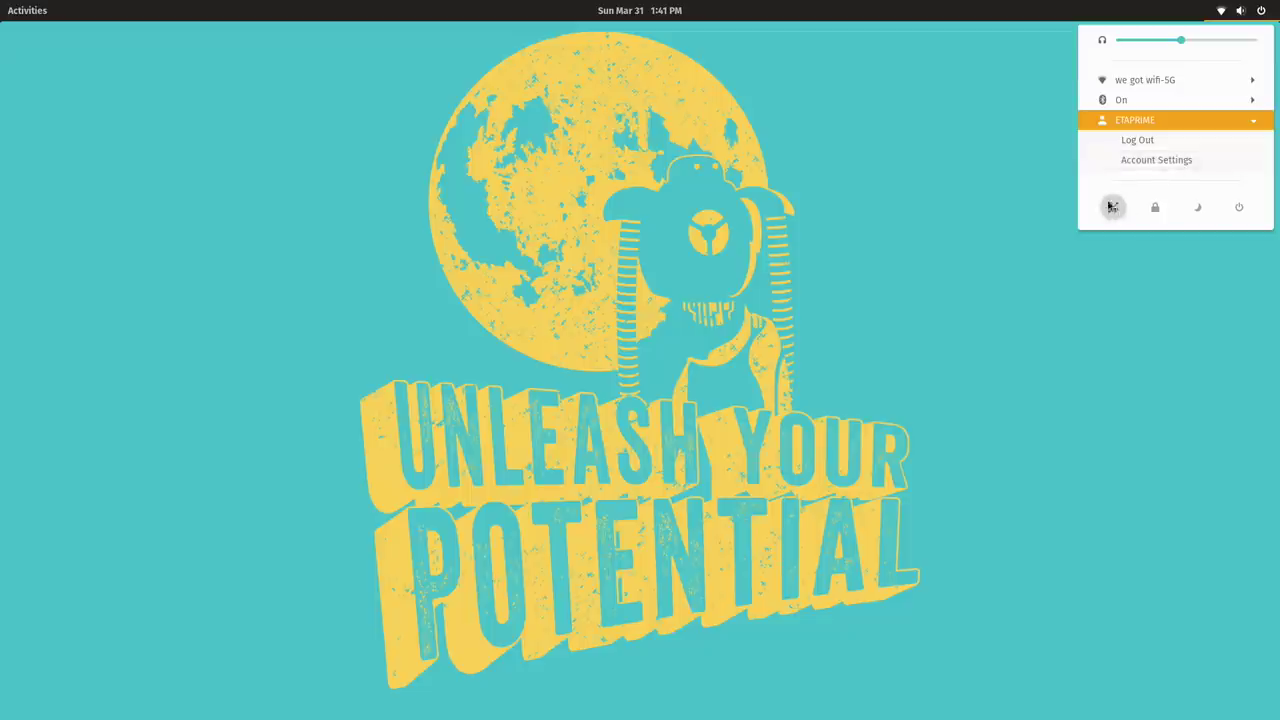
pyautogui.click(1115, 207)
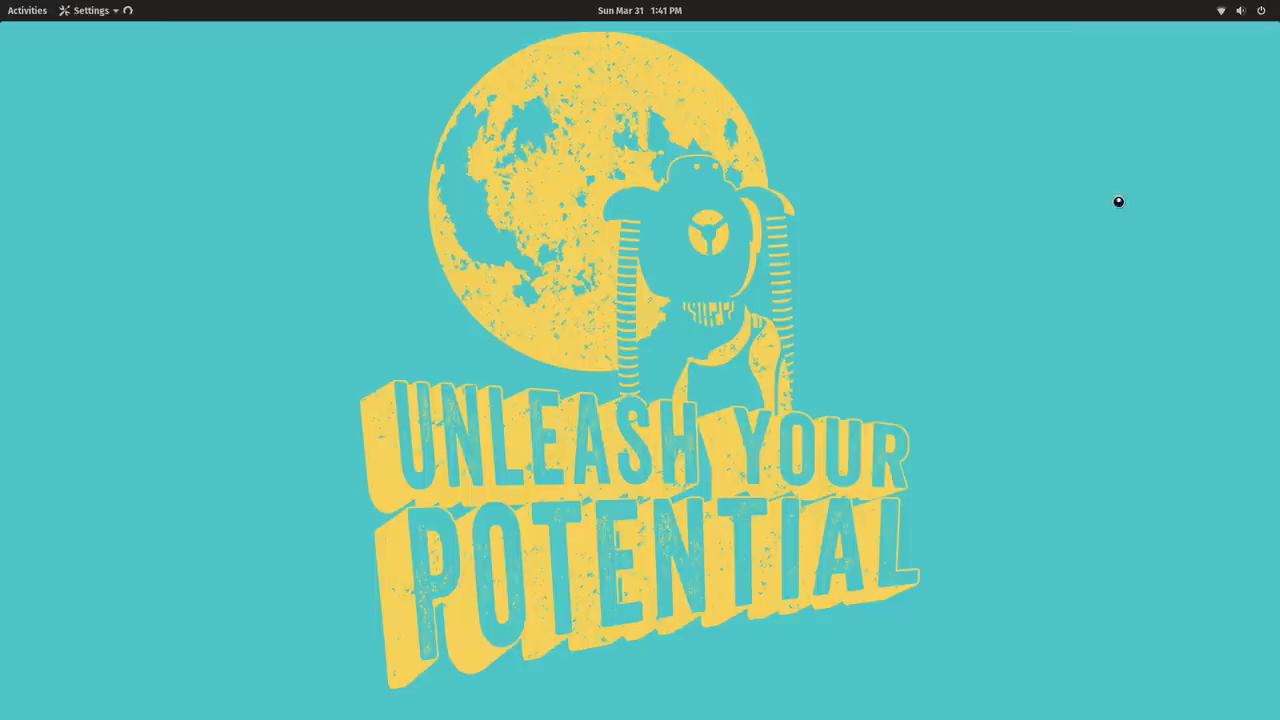
pyautogui.scroll(-2, 370, 412)
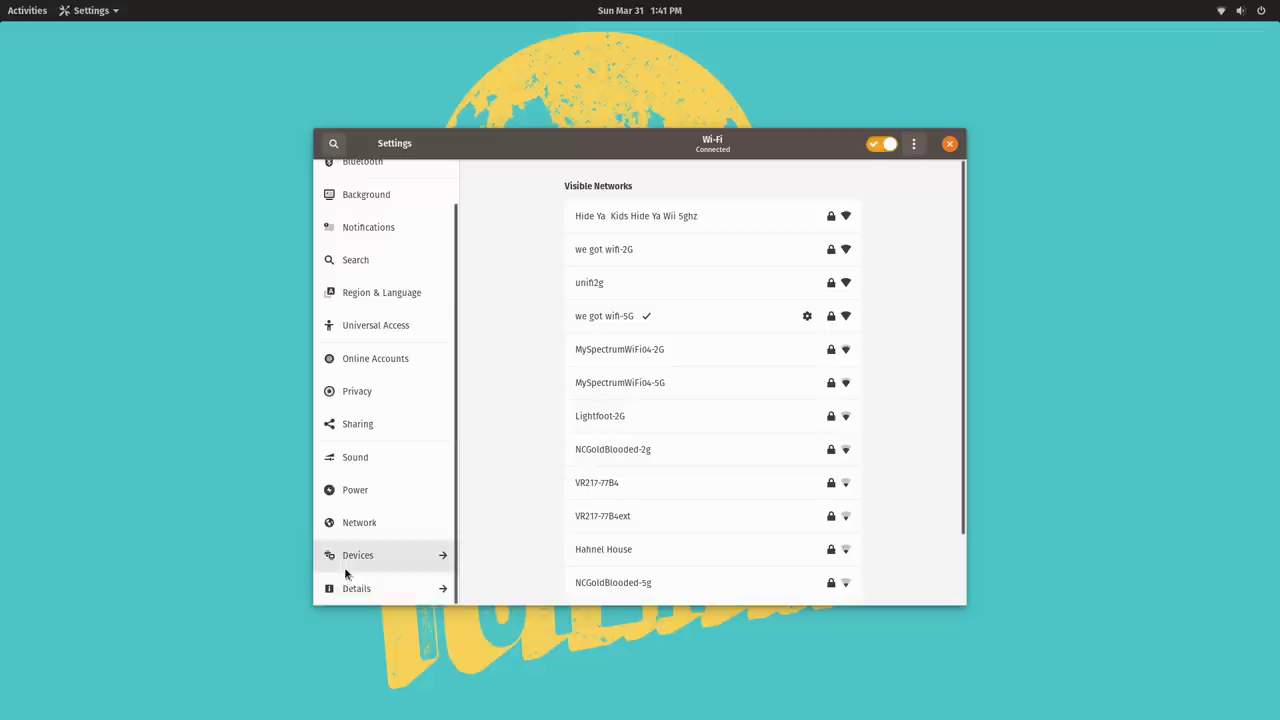
pyautogui.click(375, 600)
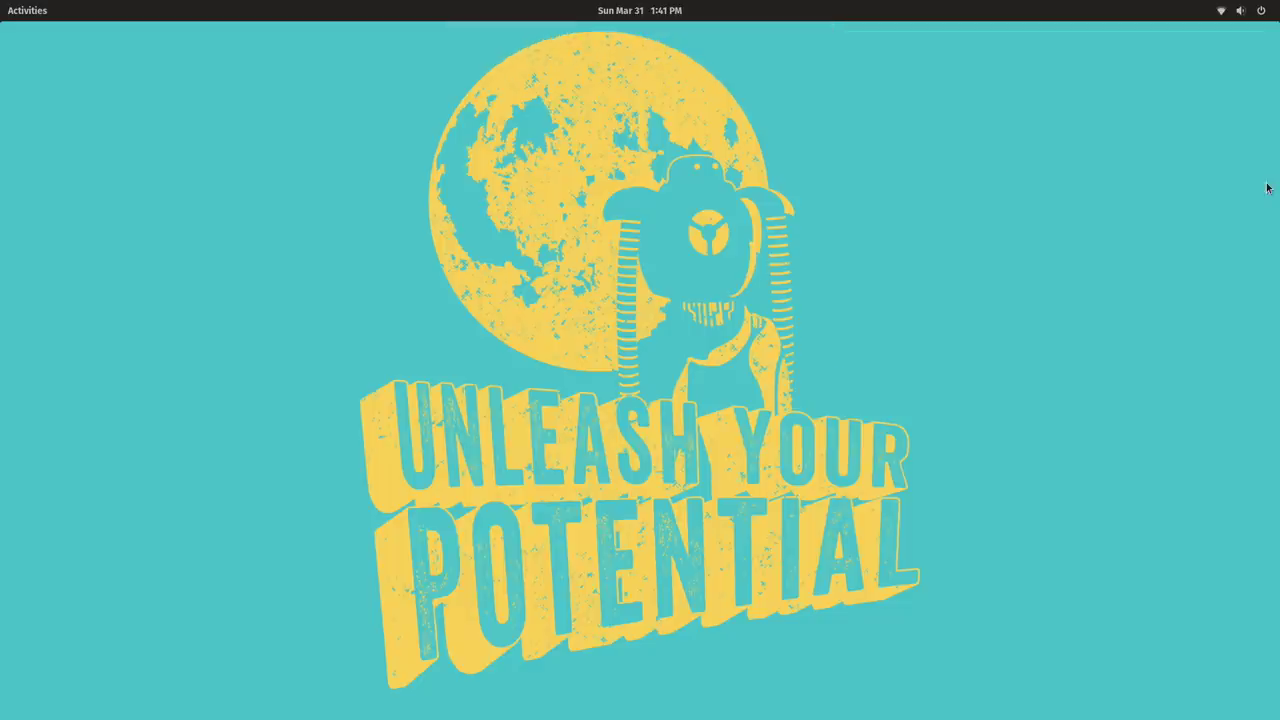
# Show the full applications grid and peek inside the Office folder before closing it.
pyautogui.click(30, 14)
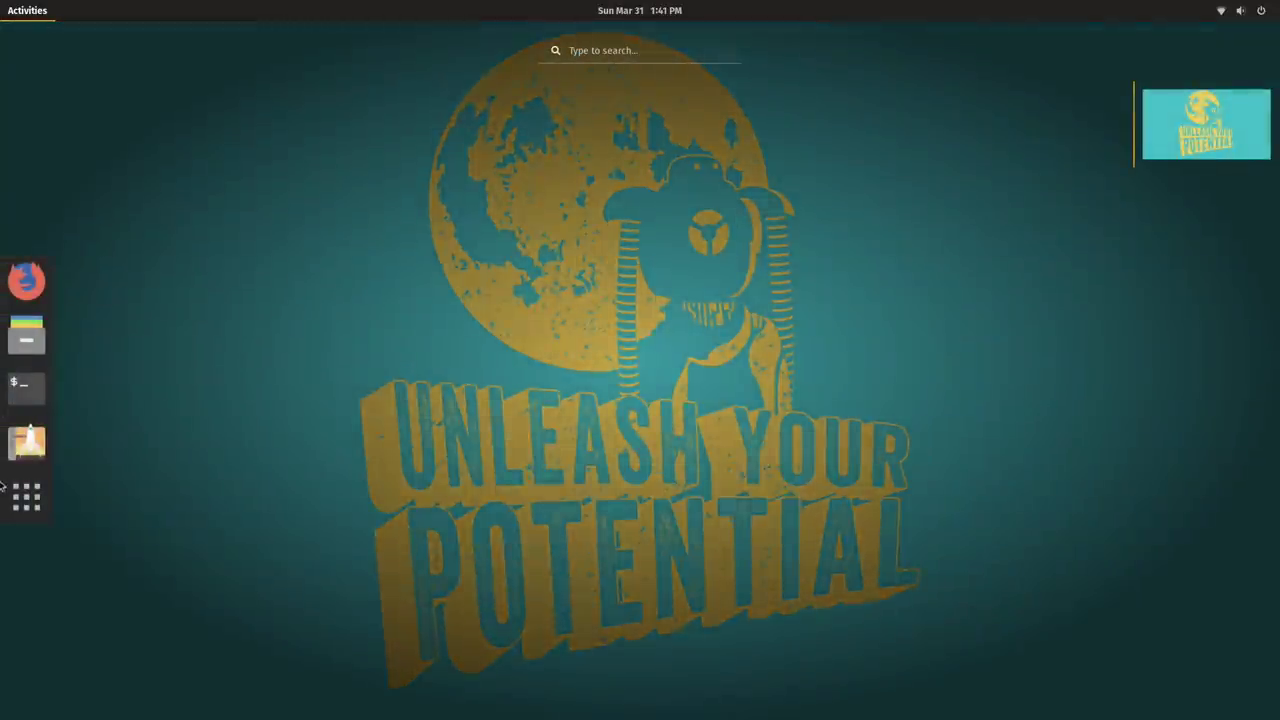
pyautogui.click(44, 500)
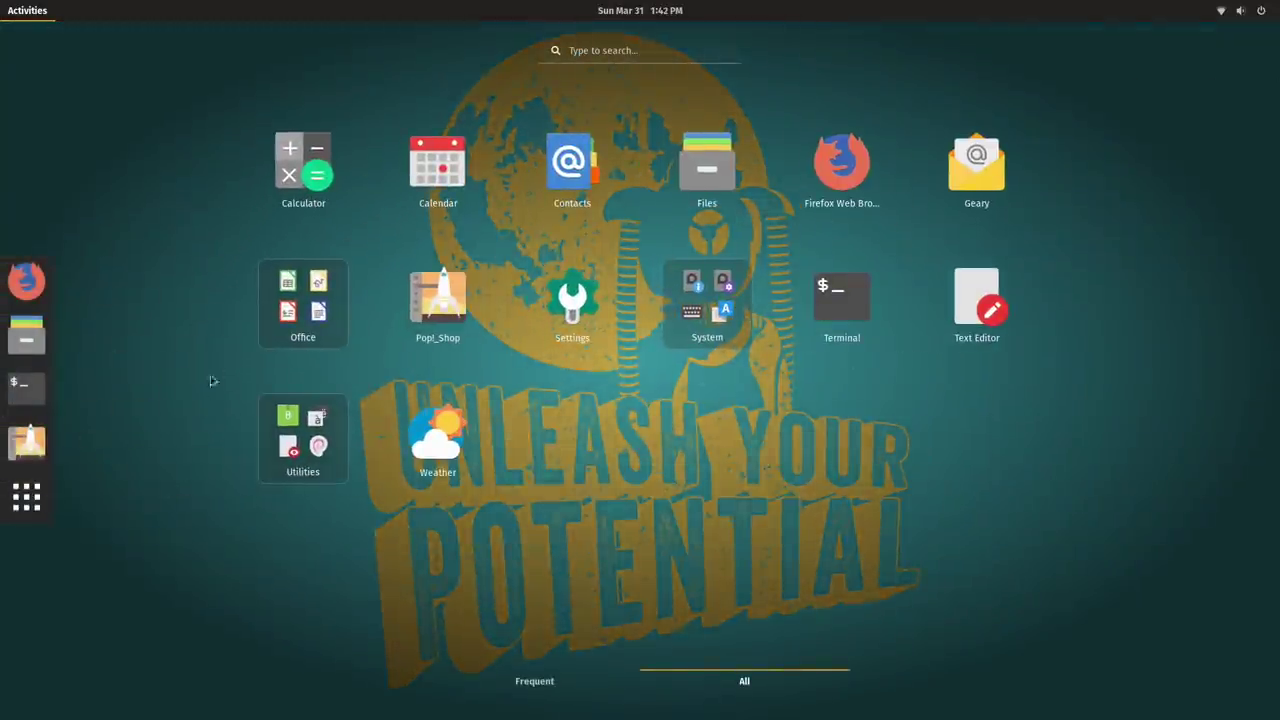
pyautogui.click(320, 318)
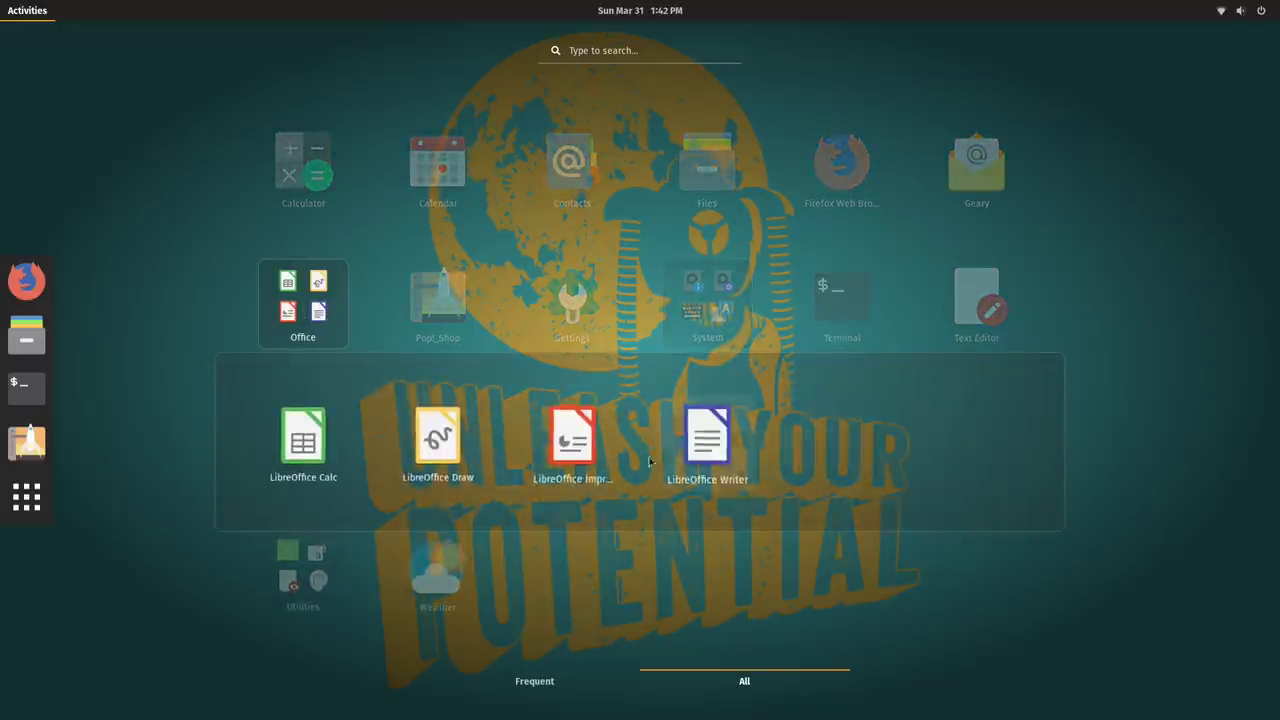
pyautogui.click(1170, 420)
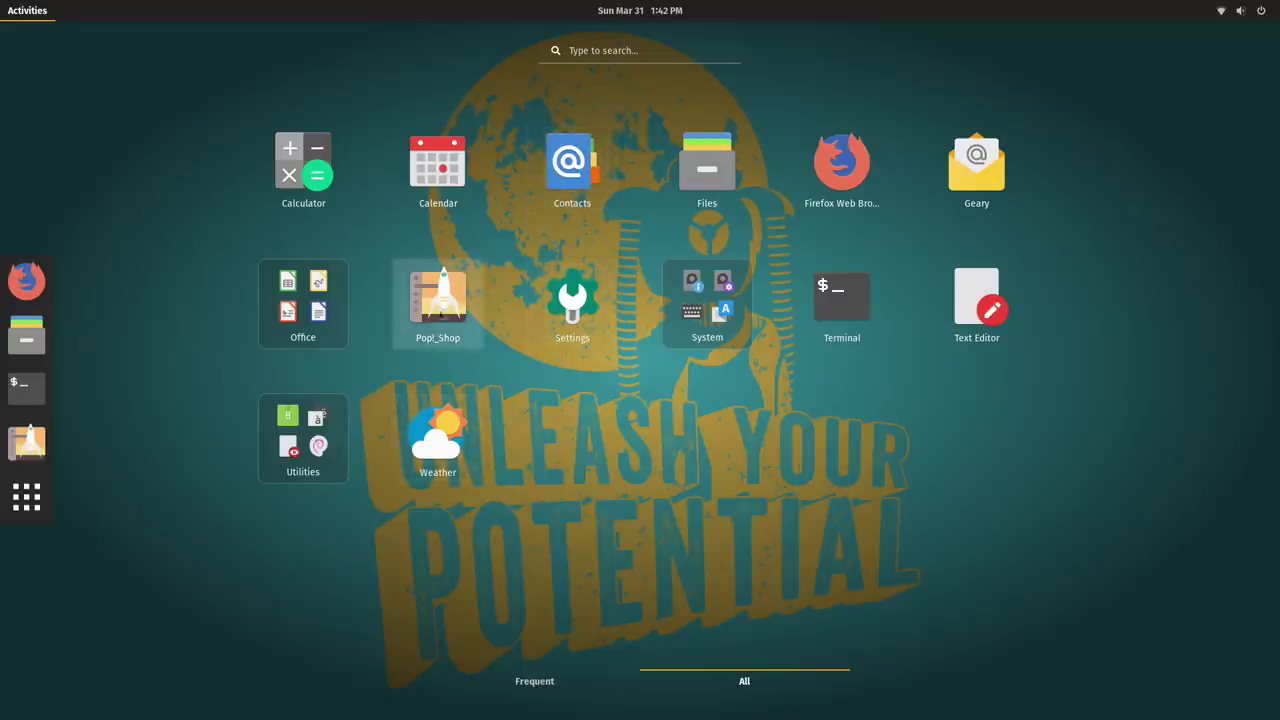
# In Pop!_Shop's Graphics category, install Blender and authorise it with the password.
pyautogui.click(447, 320)
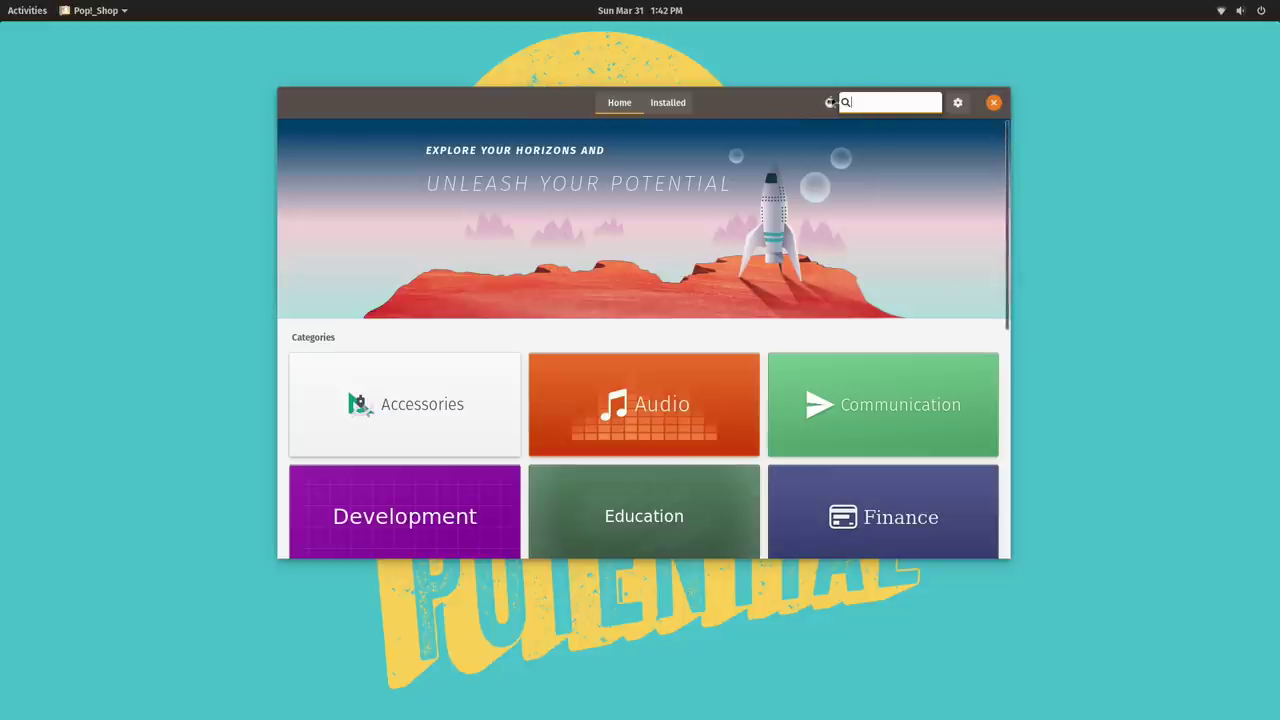
pyautogui.scroll(-1, 692, 376)
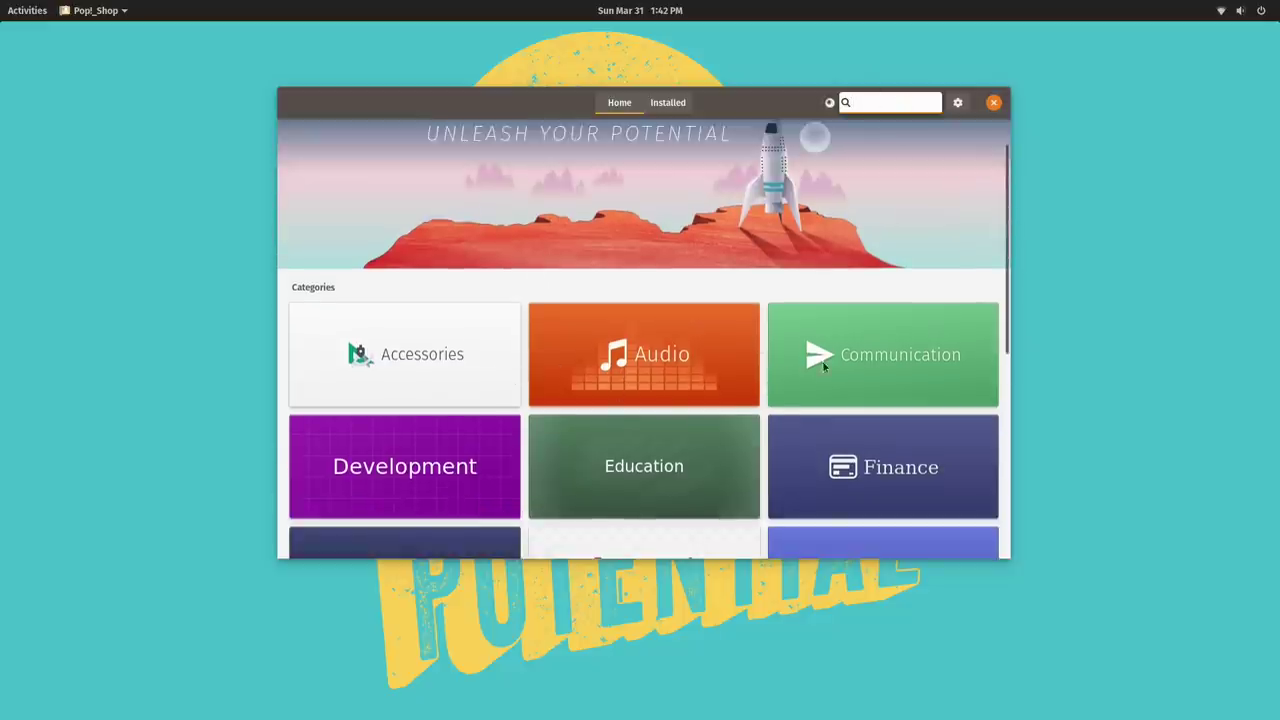
pyautogui.scroll(-3, 822, 364)
pyautogui.click(648, 408)
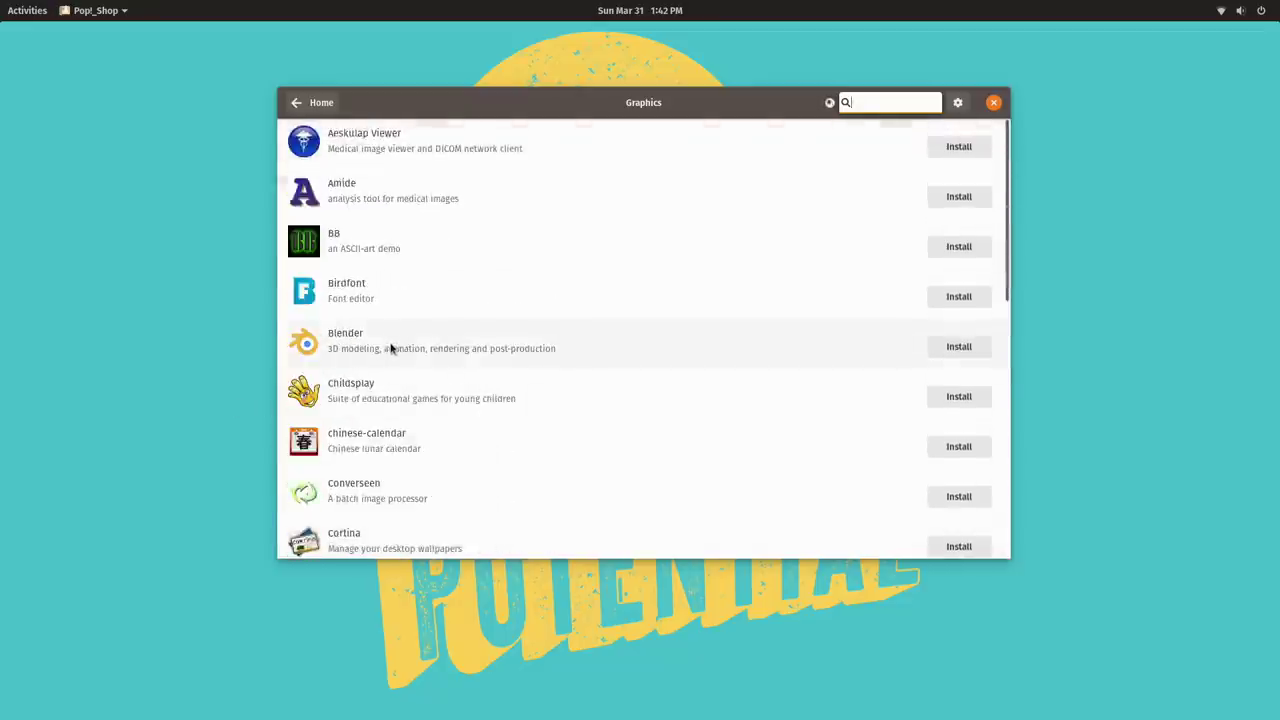
pyautogui.click(885, 105)
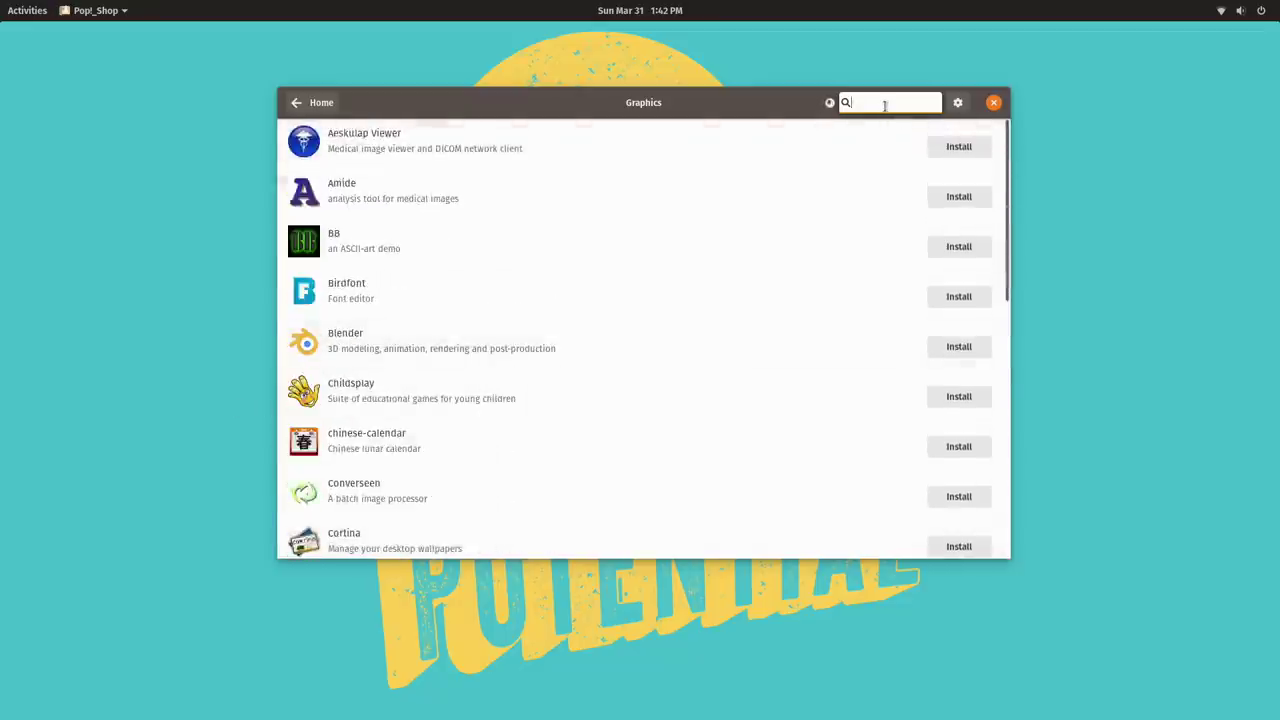
pyautogui.click(426, 349)
pyautogui.click(850, 163)
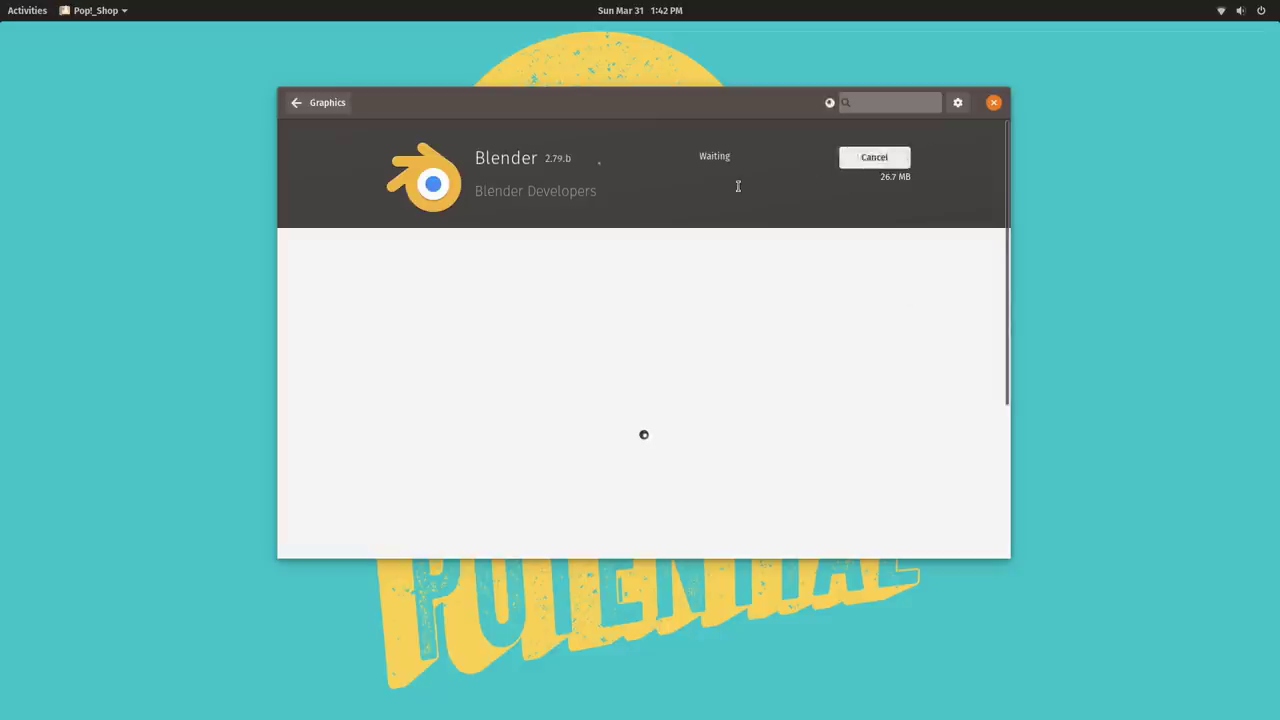
pyautogui.write('•••')
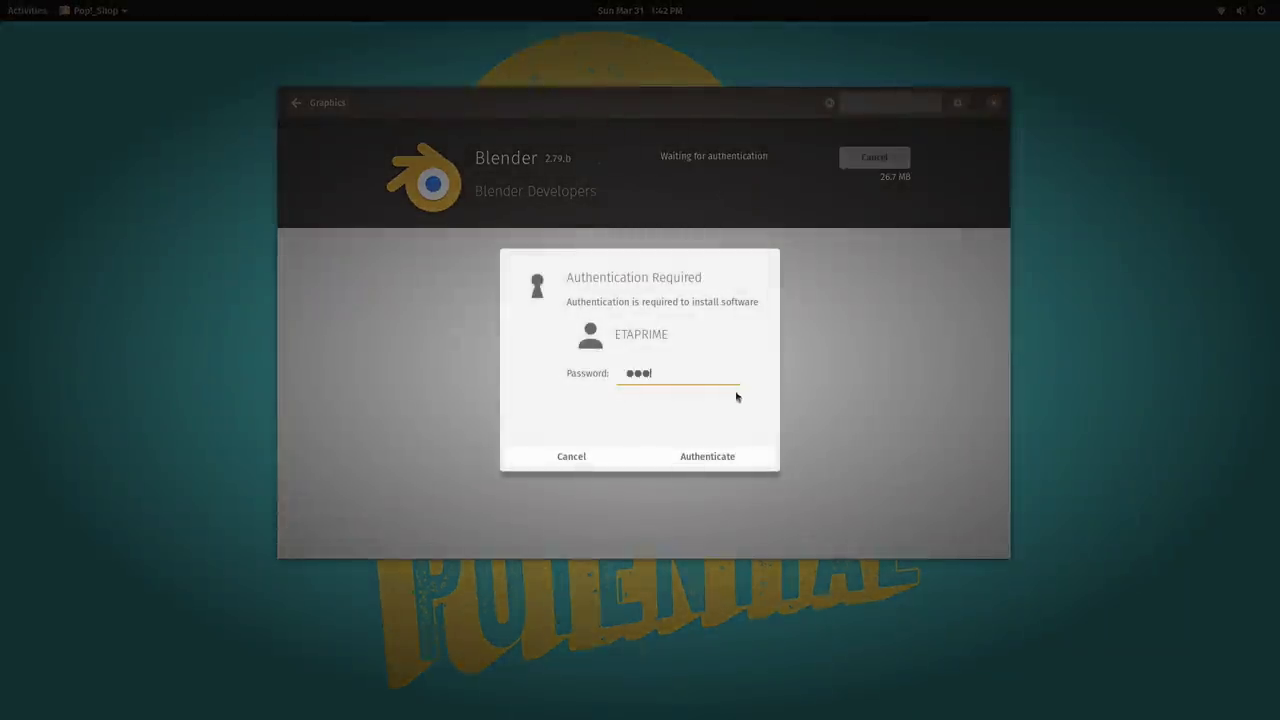
pyautogui.press('Return')
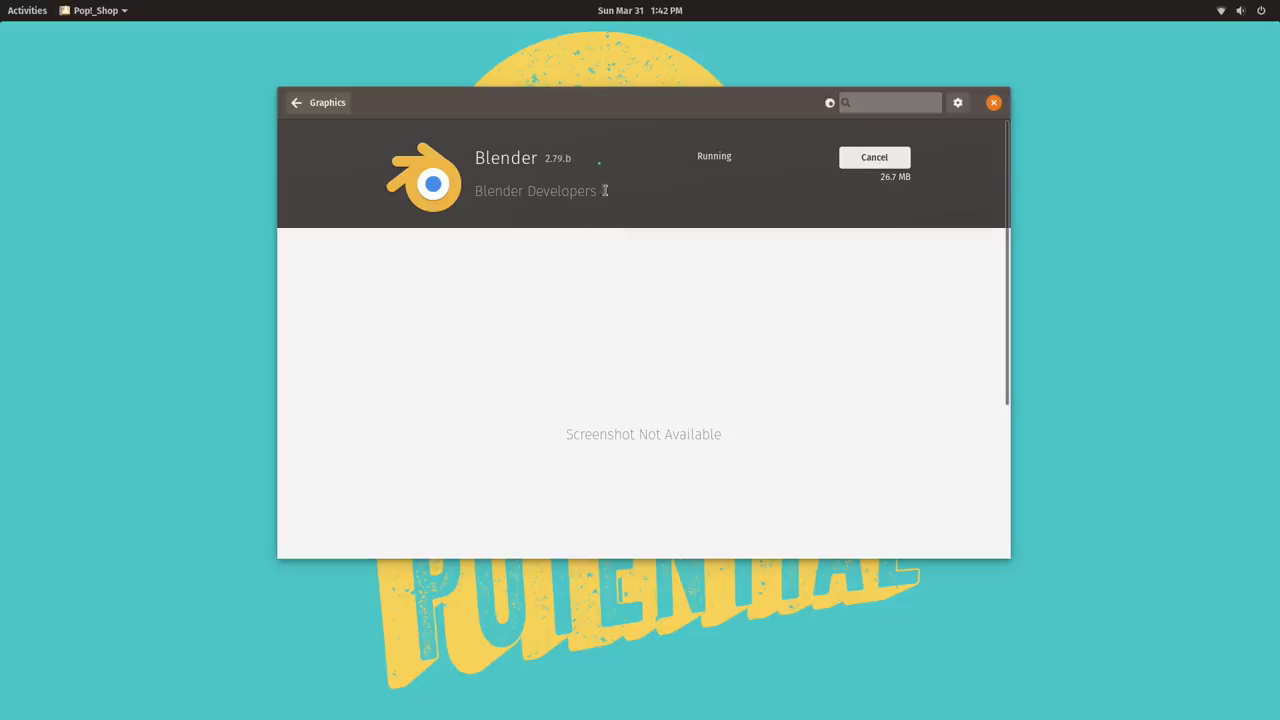
# Return to the Home page and view the 11 available updates on the Installed page.
pyautogui.click(296, 104)
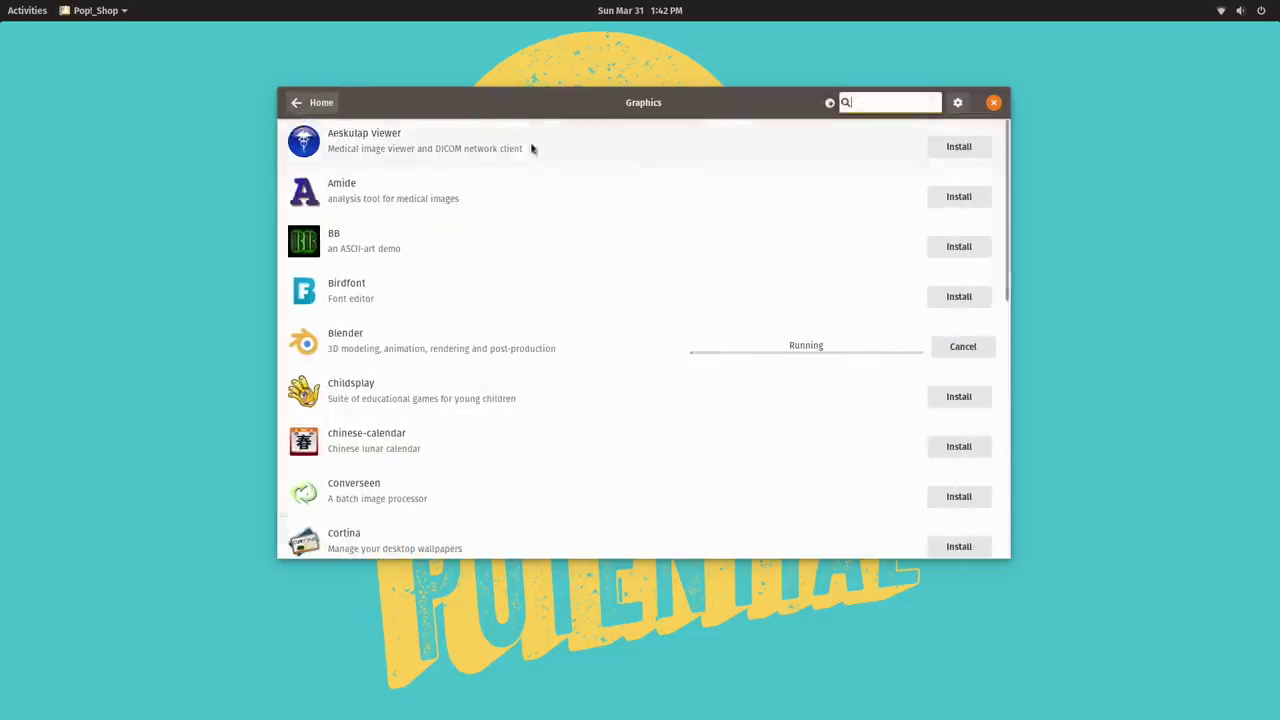
pyautogui.click(304, 102)
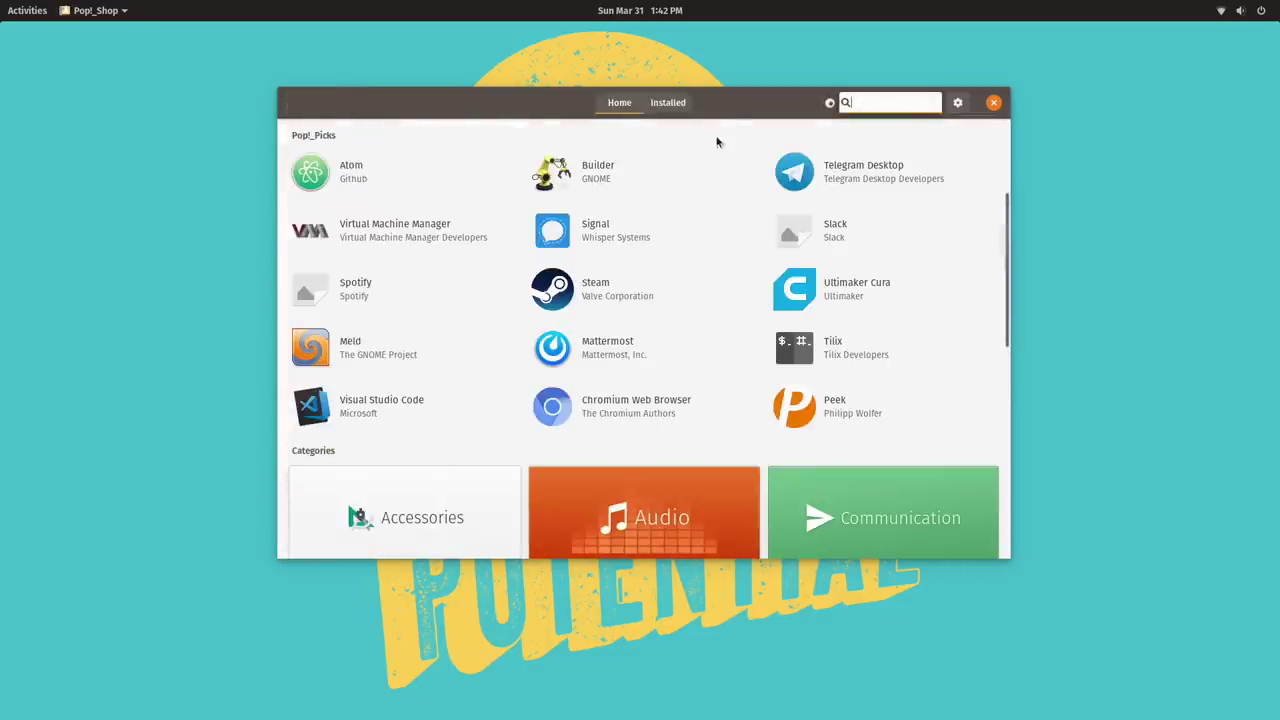
pyautogui.click(668, 102)
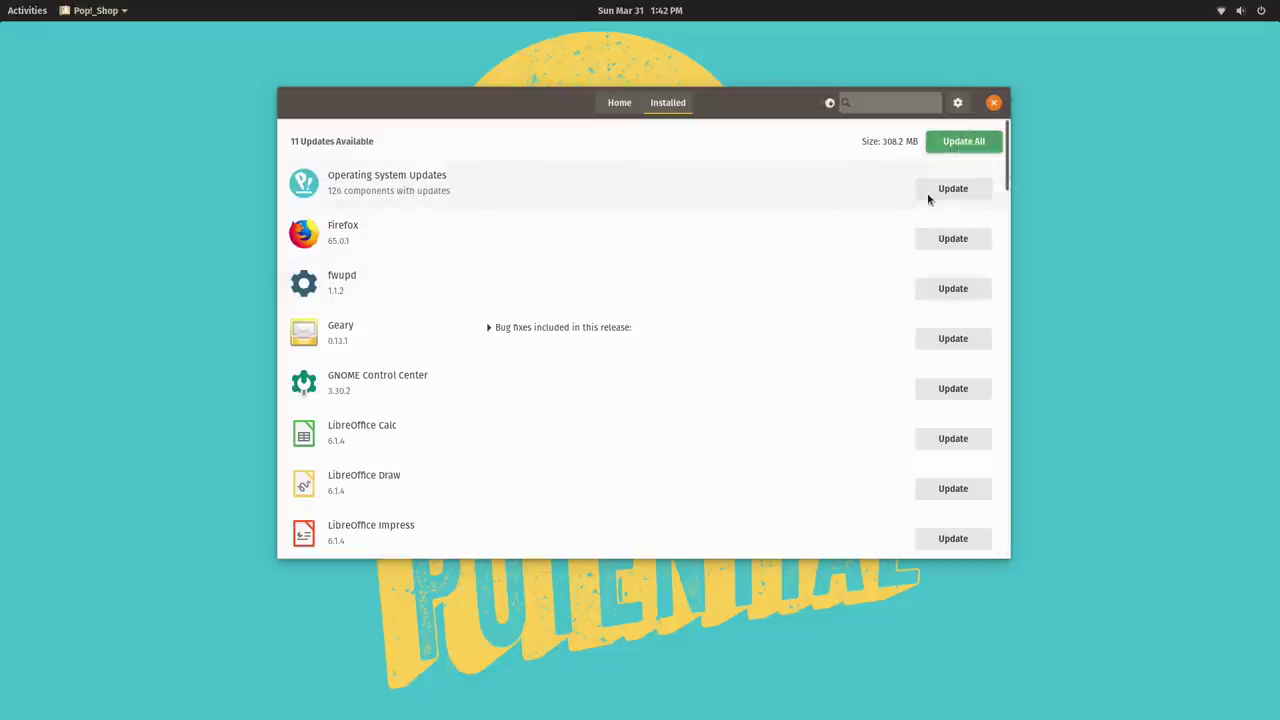
# Close Pop!_Shop, launch Firefox, and load YouTube from the top sites.
pyautogui.click(995, 105)
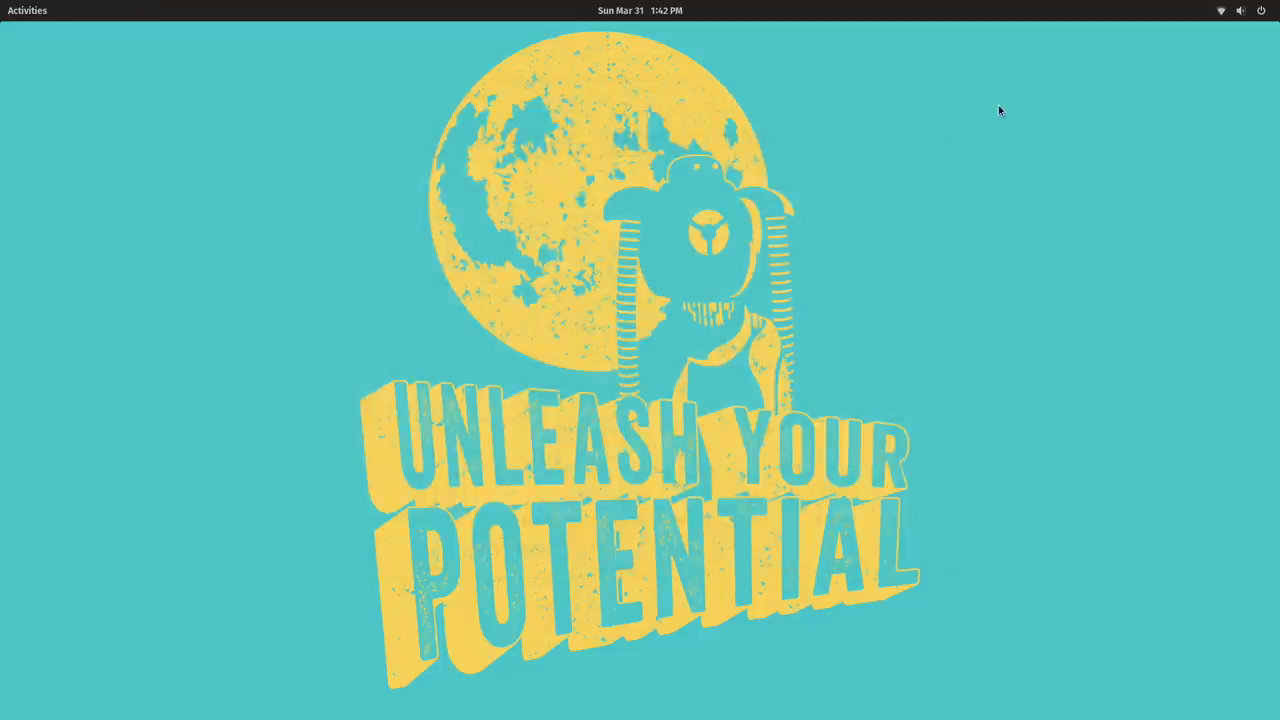
pyautogui.click(20, 12)
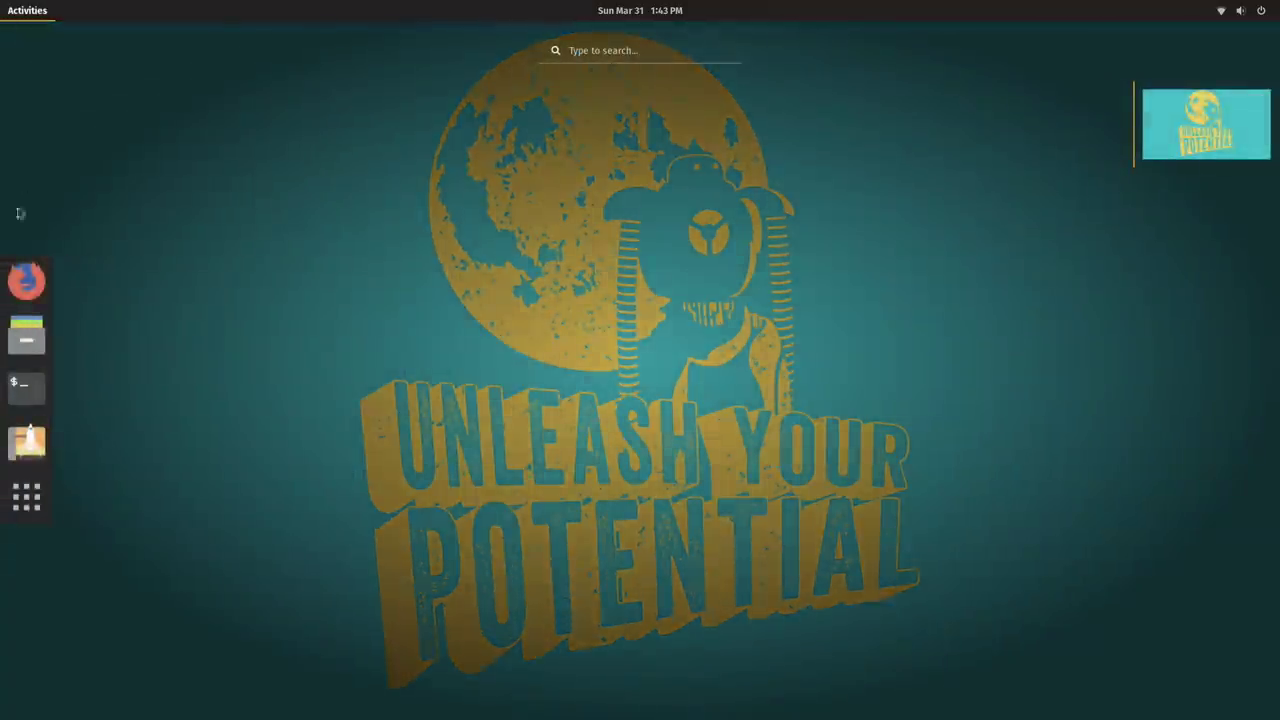
pyautogui.click(26, 279)
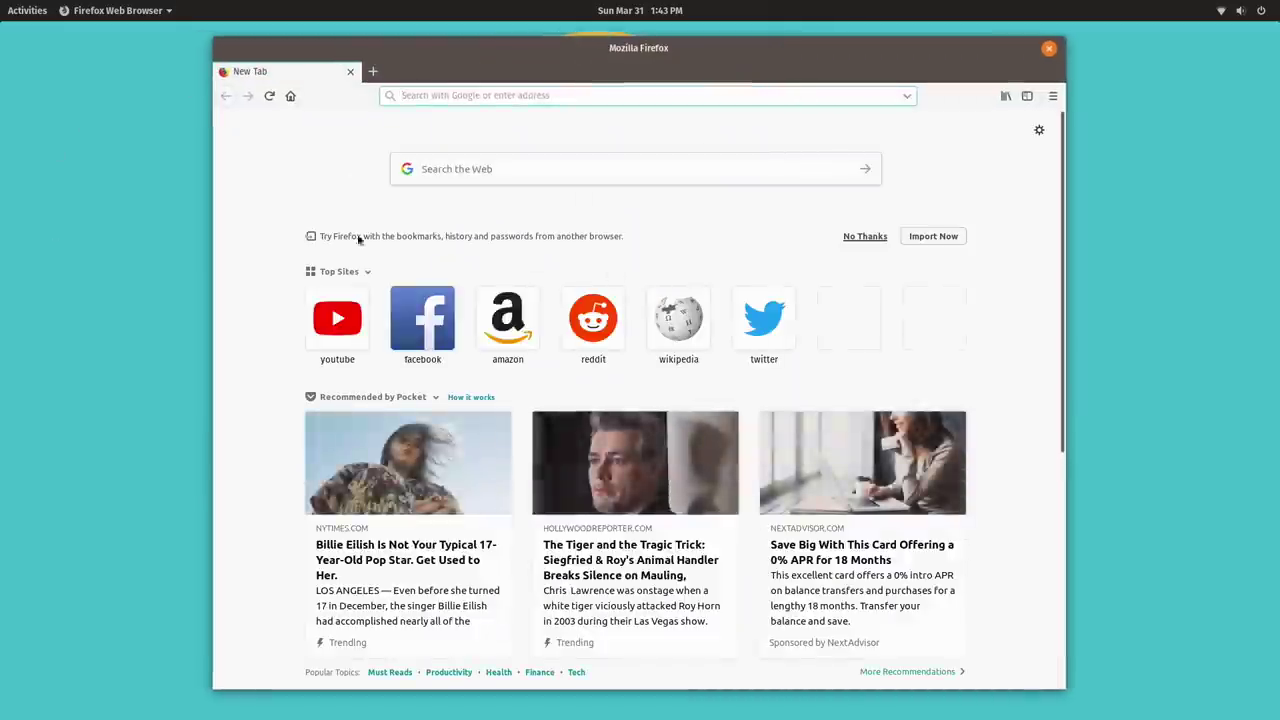
pyautogui.click(323, 334)
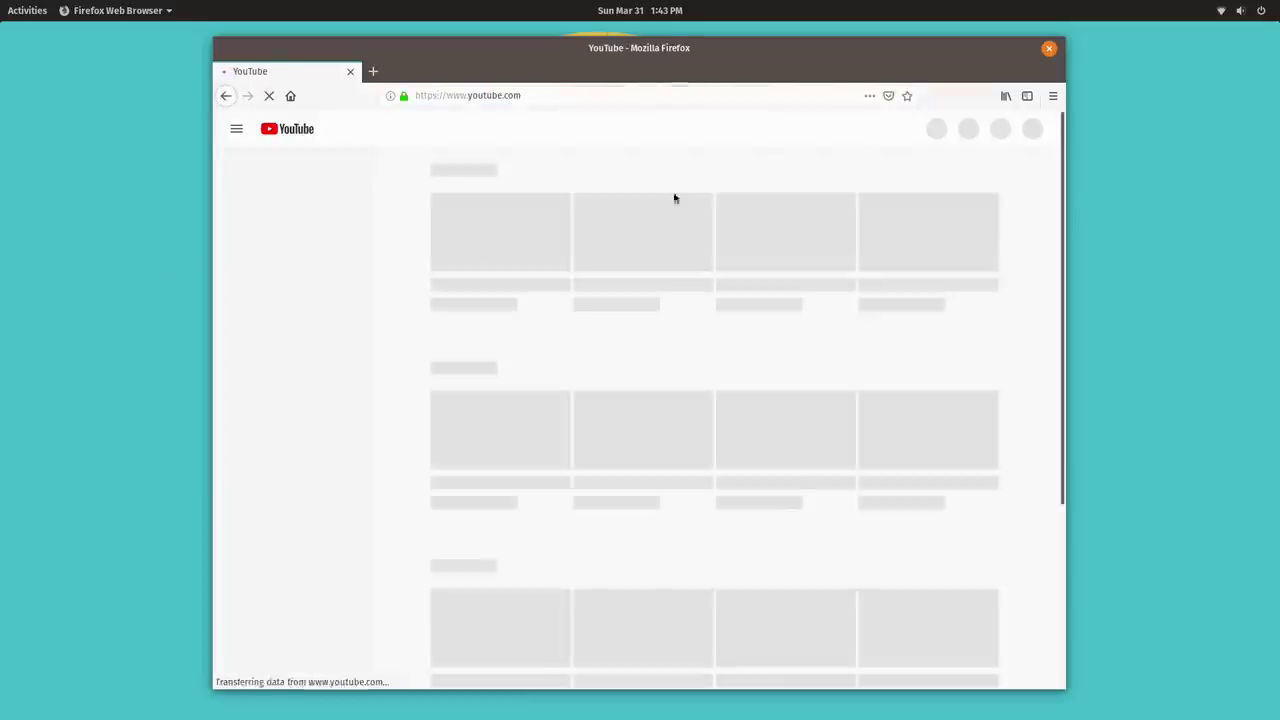
# Close Firefox and bring up the full applications grid.
pyautogui.click(1050, 49)
pyautogui.moveTo(5, 5)
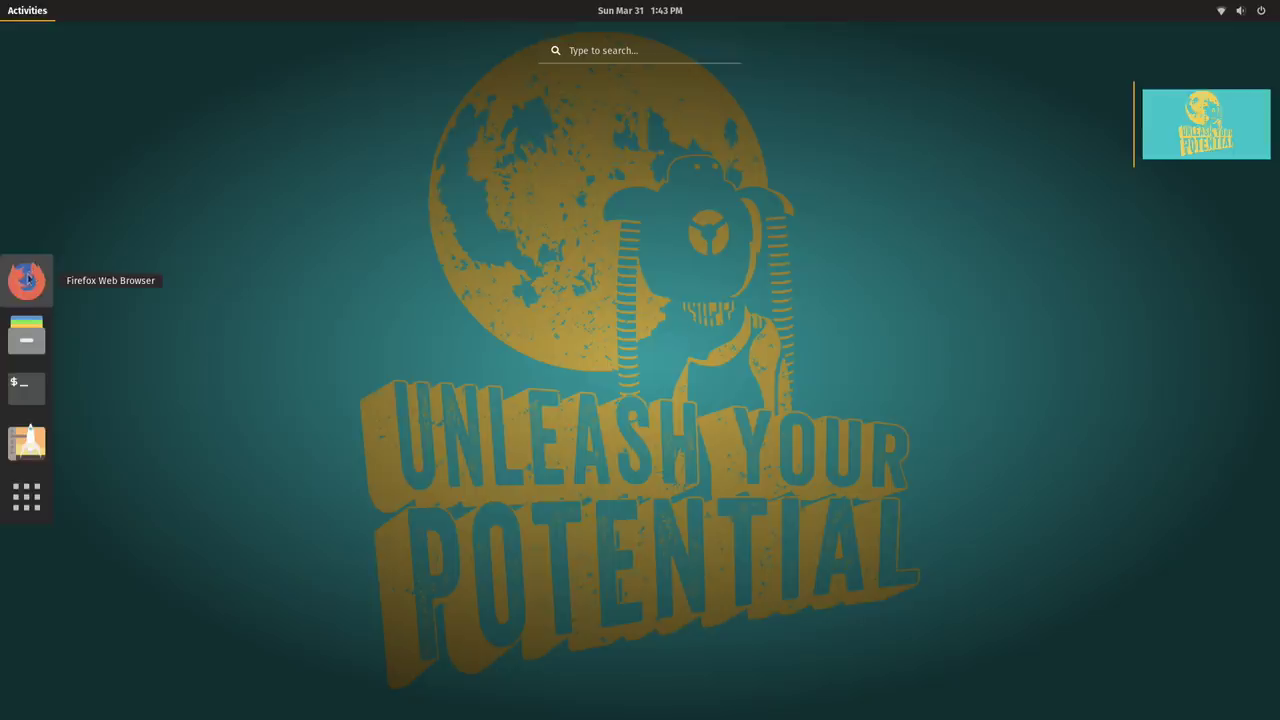
pyautogui.click(27, 497)
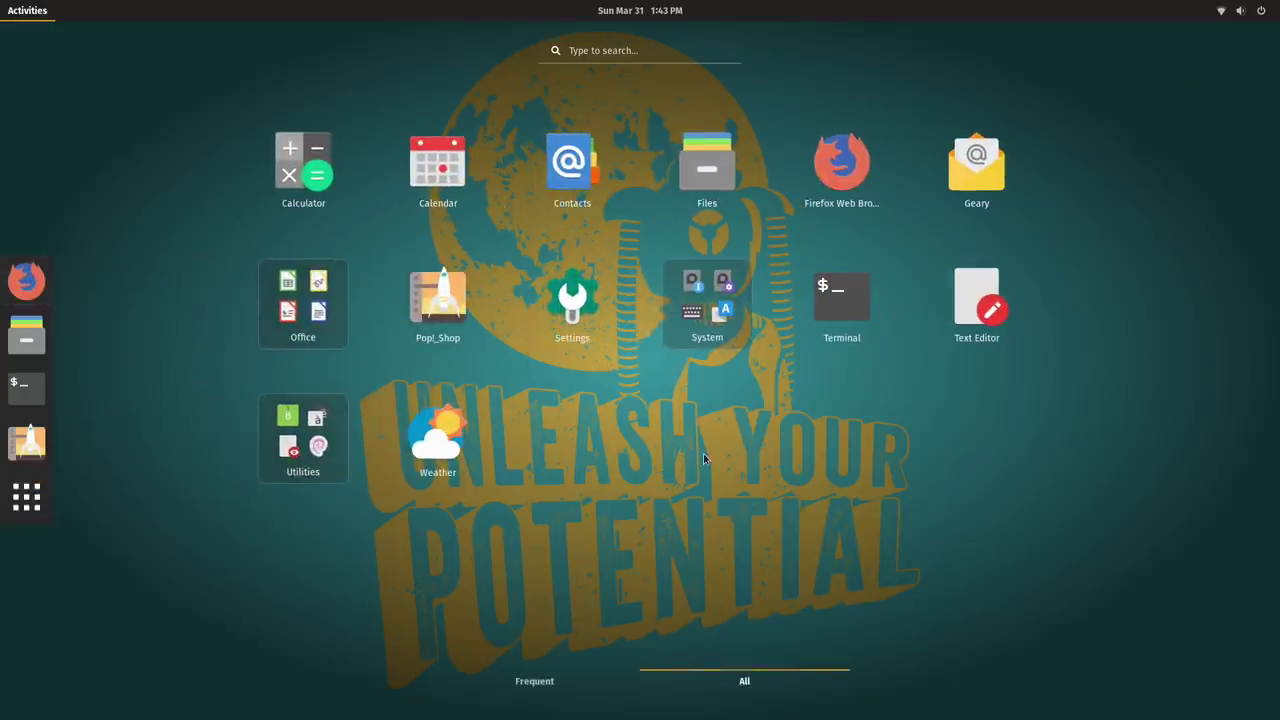
# Reopen Pop!_Shop, search for 'steam', and install Steam from the results.
pyautogui.click(437, 296)
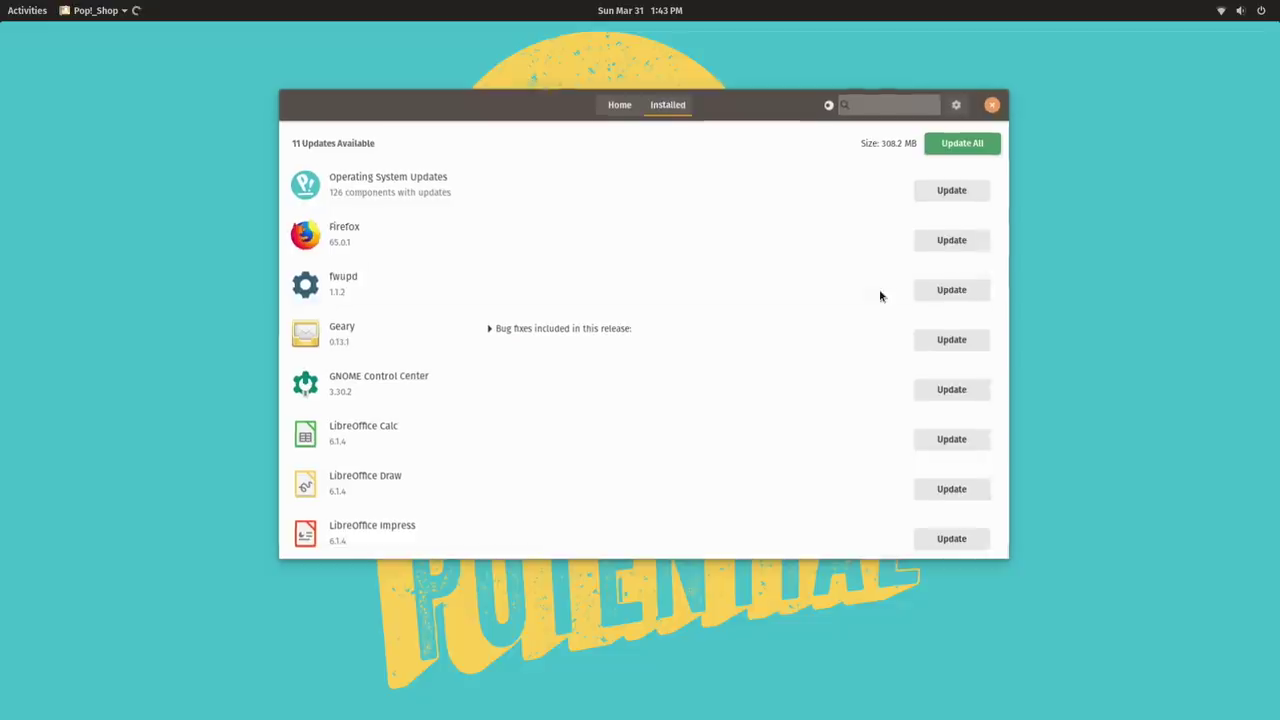
pyautogui.click(619, 102)
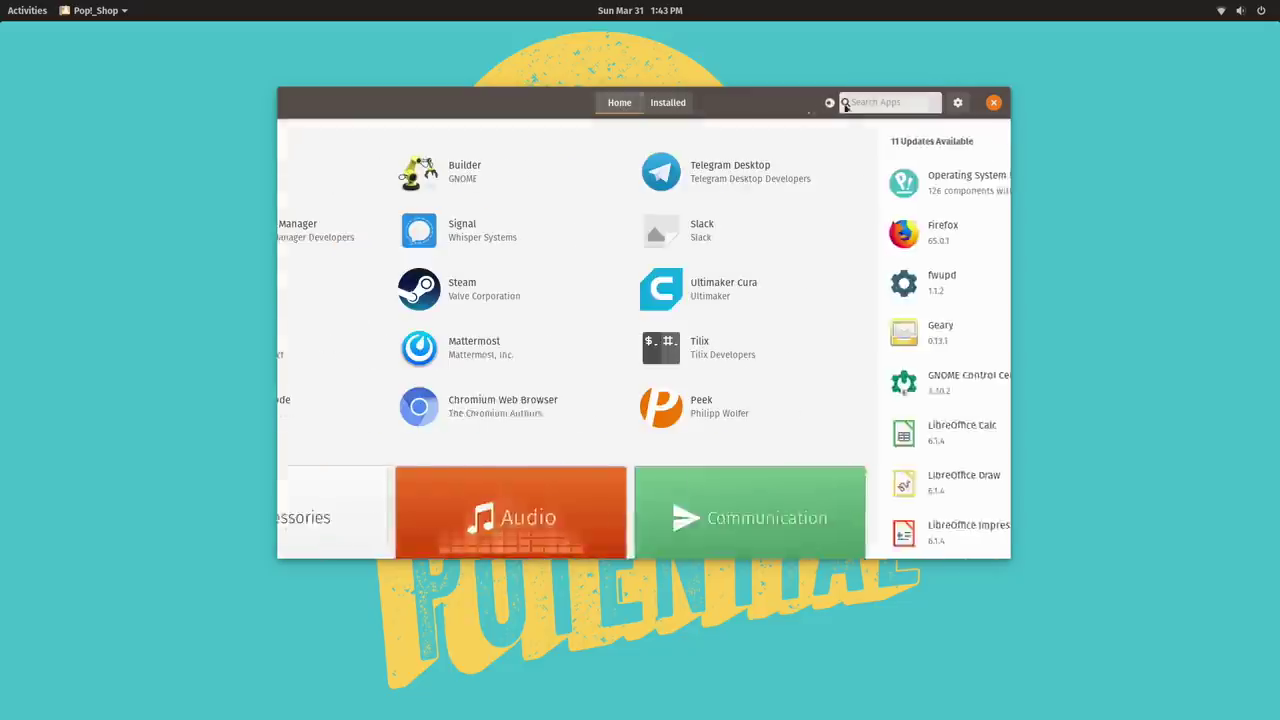
pyautogui.click(878, 102)
pyautogui.write('steam')
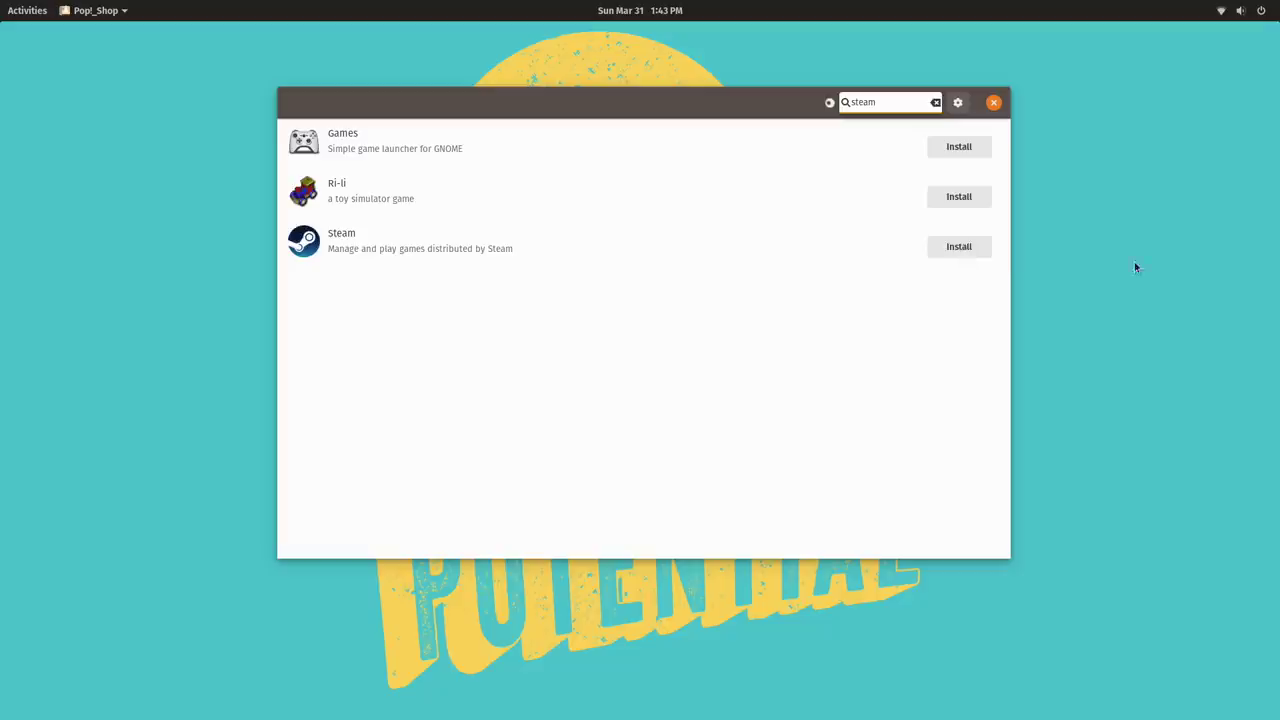
pyautogui.click(967, 248)
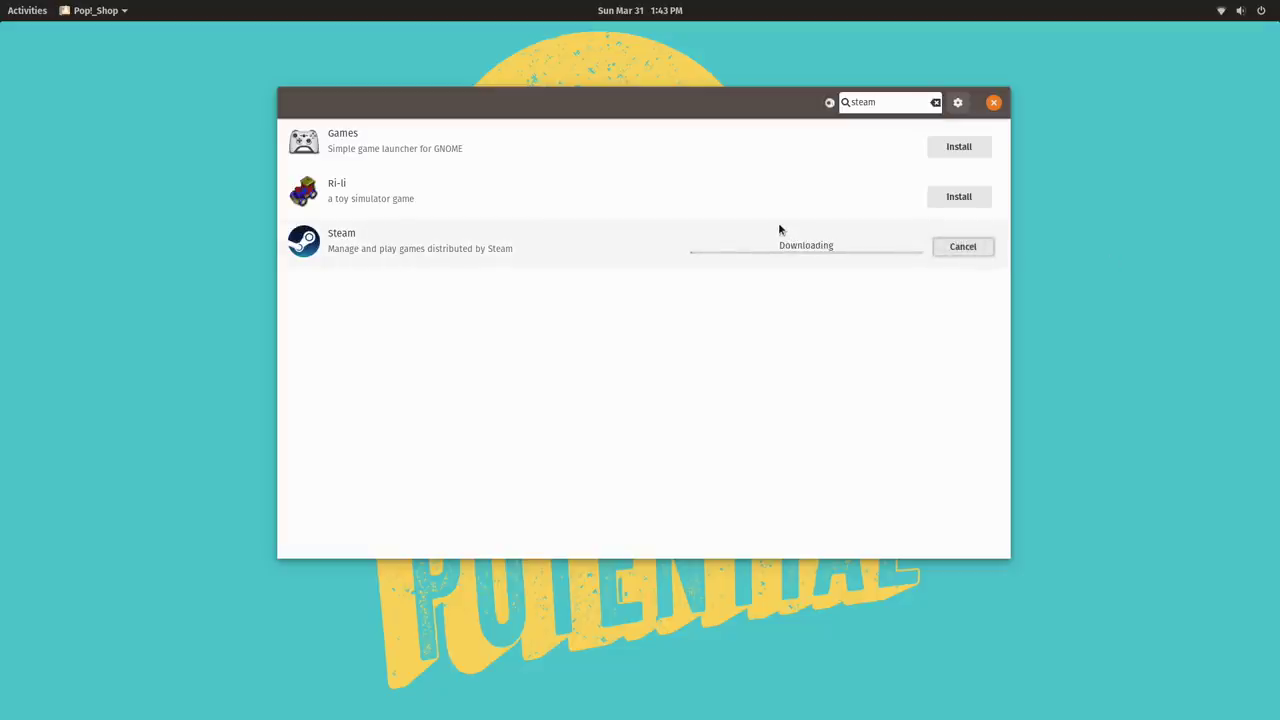